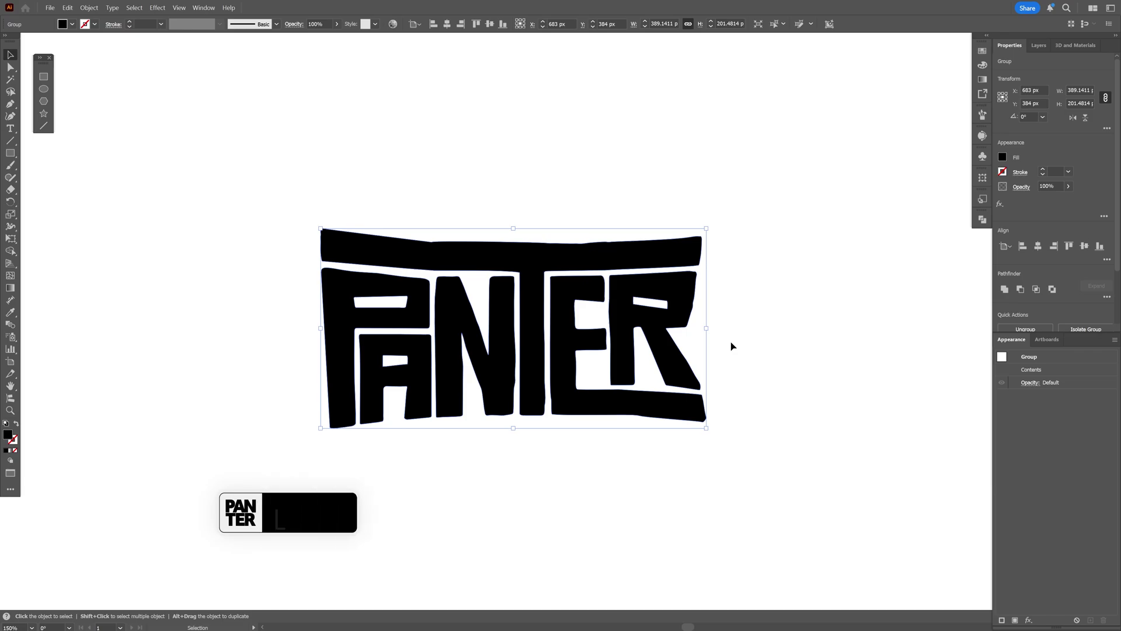
# - Place sample placeholder text, enlarge it, convert it to outlines, then delete it
pyautogui.press('t')
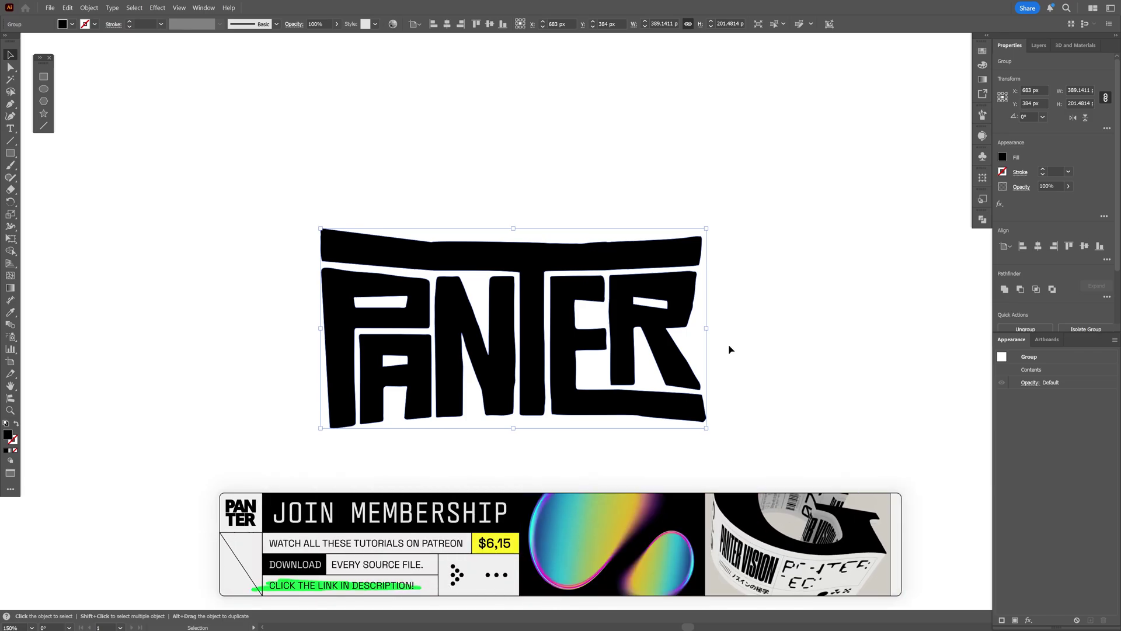
pyautogui.click(497, 133)
pyautogui.press('Escape')
pyautogui.moveTo(529, 136); pyautogui.dragTo(525, 175)
pyautogui.rightClick(524, 164)
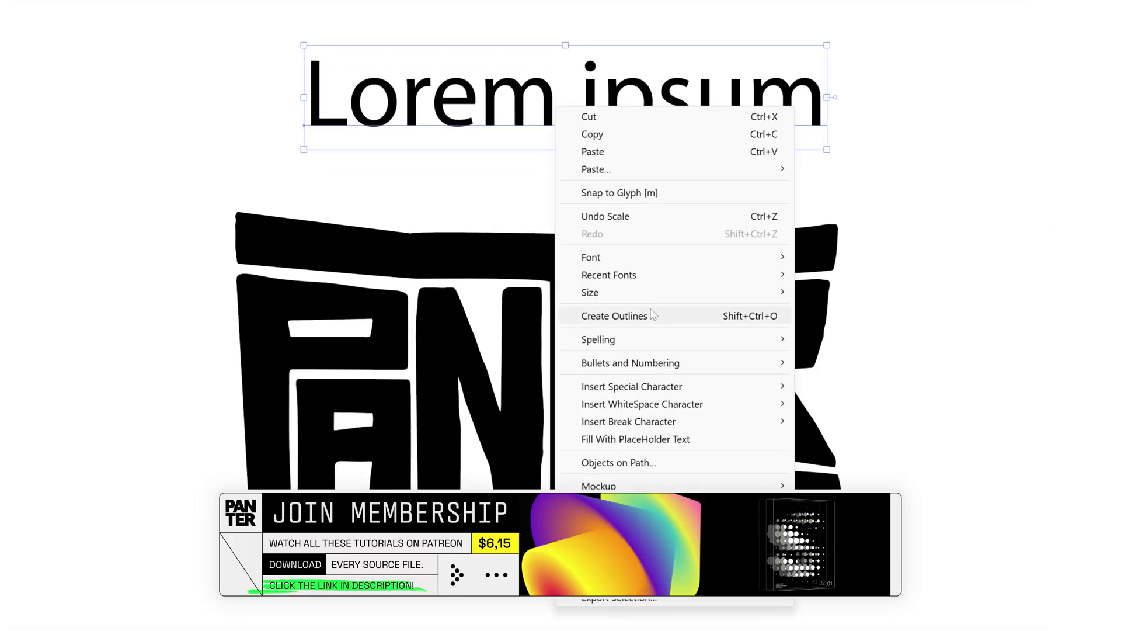
pyautogui.click(652, 316)
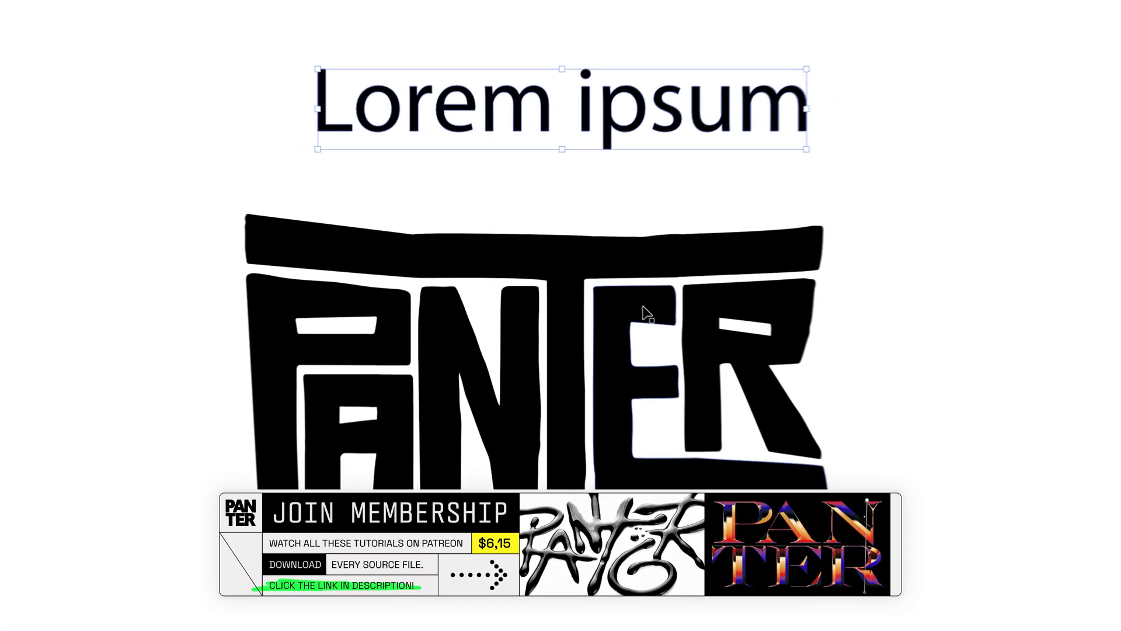
pyautogui.press('Delete')
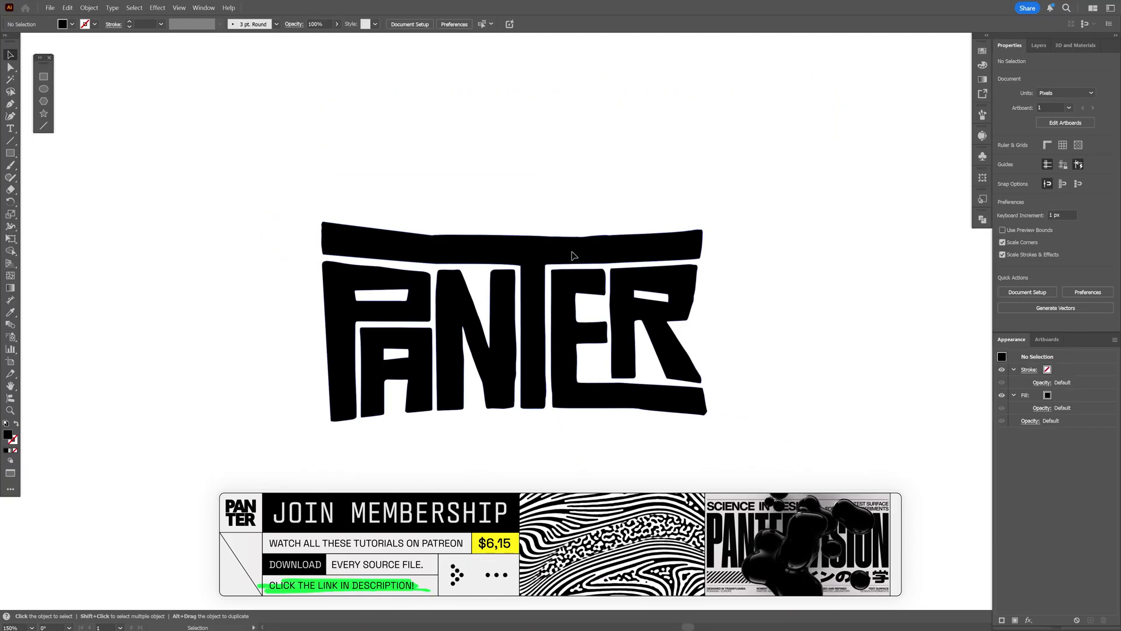
# - Add a new White fill to the PANTER lettering group in the Appearance panel
pyautogui.click(617, 255)
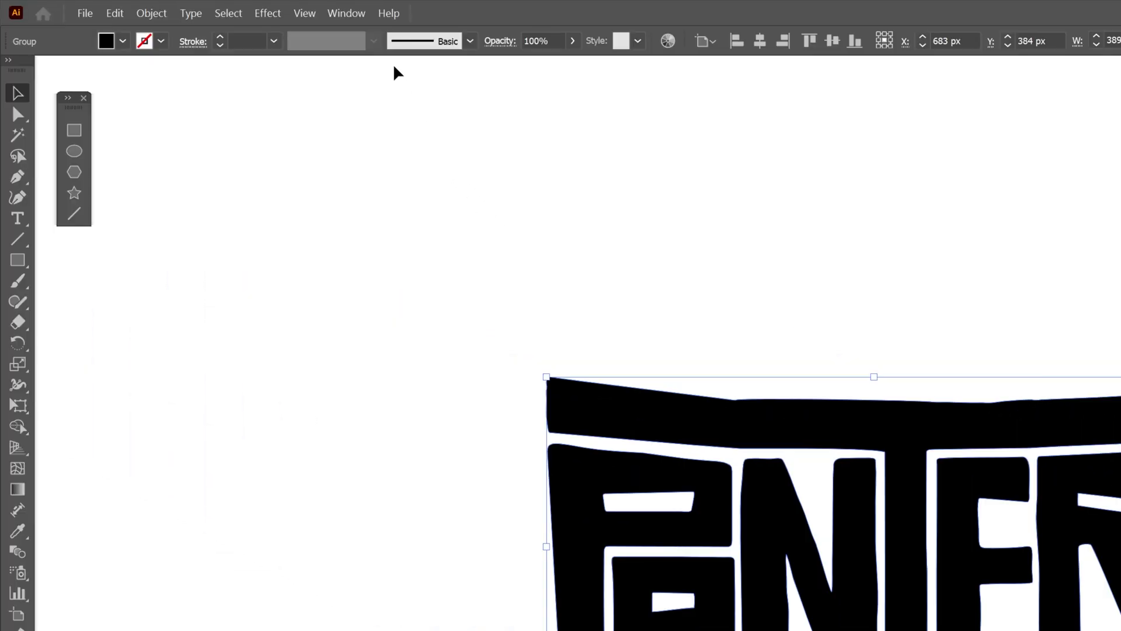
pyautogui.click(346, 12)
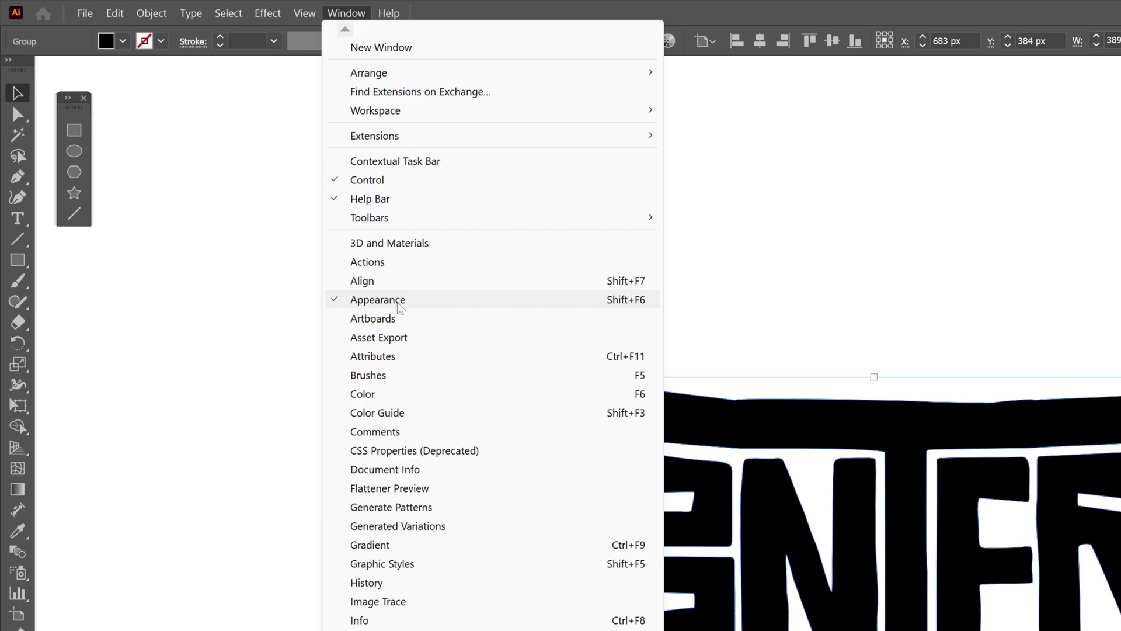
pyautogui.click(400, 304)
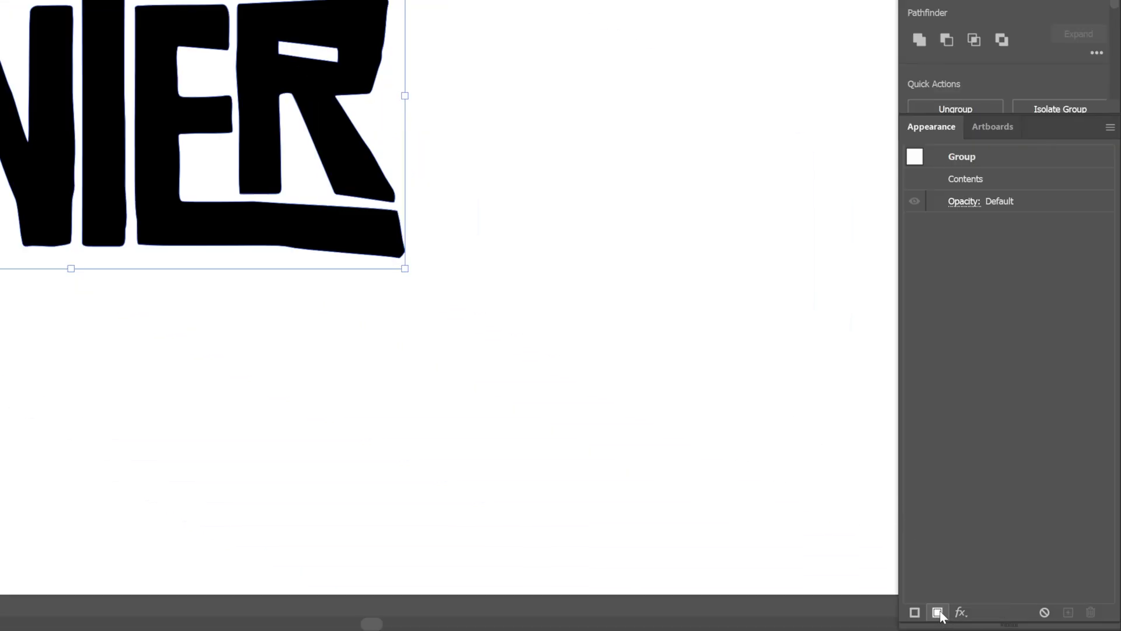
pyautogui.click(938, 612)
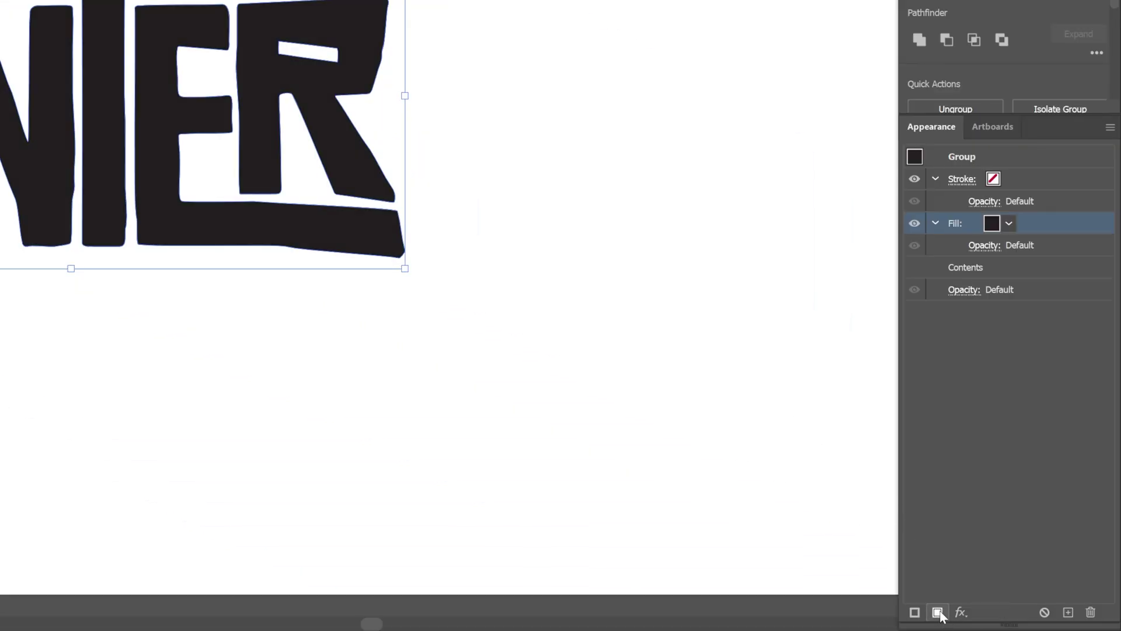
pyautogui.click(1008, 223)
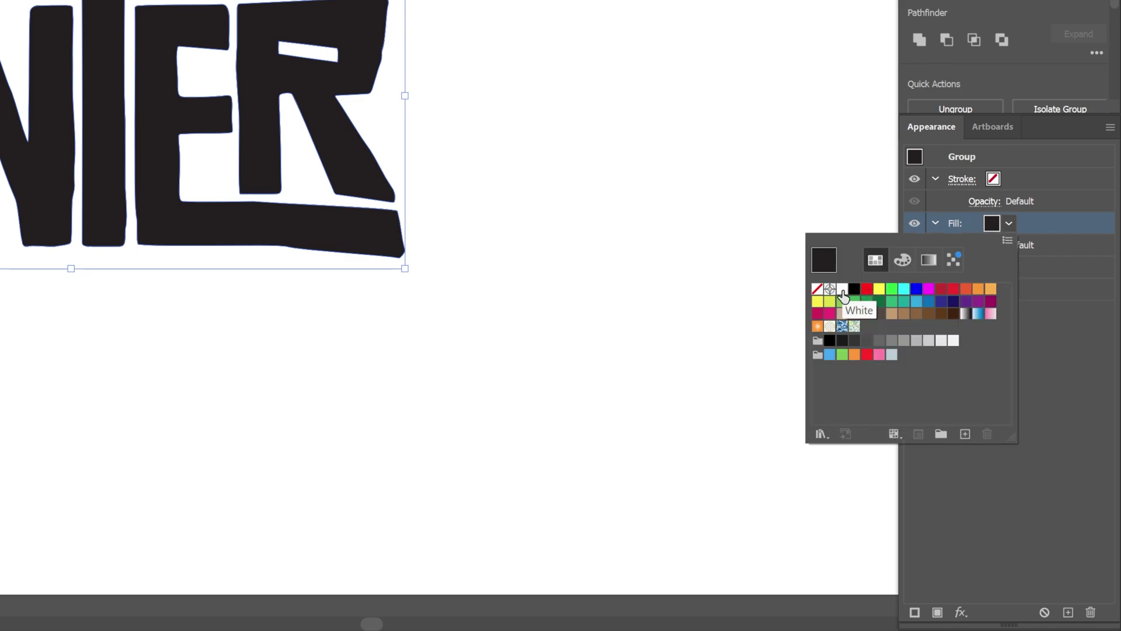
pyautogui.click(843, 290)
pyautogui.click(1008, 225)
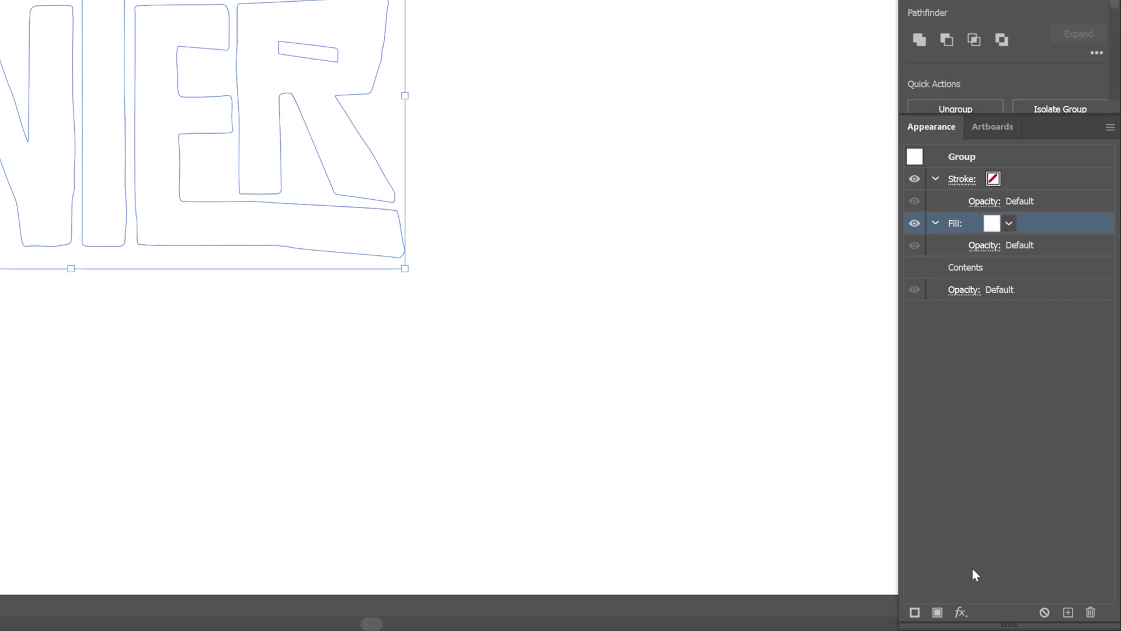
# - Add an Inner Glow effect to the lettering with Multiply mode and a pure black colour
pyautogui.click(961, 612)
pyautogui.moveTo(997, 341)
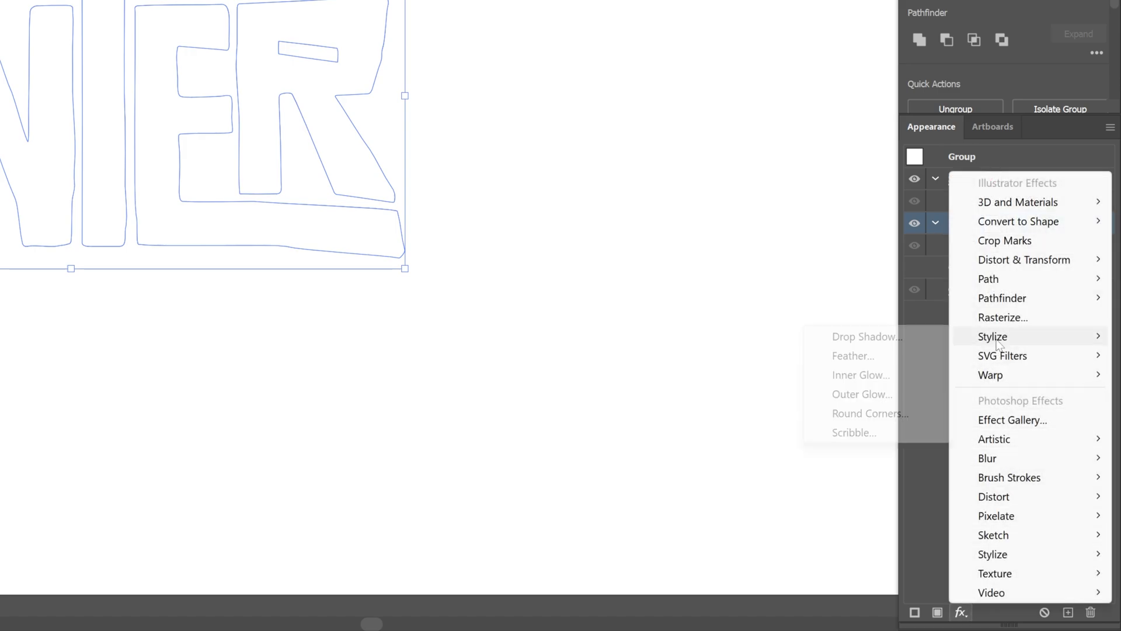
pyautogui.click(891, 378)
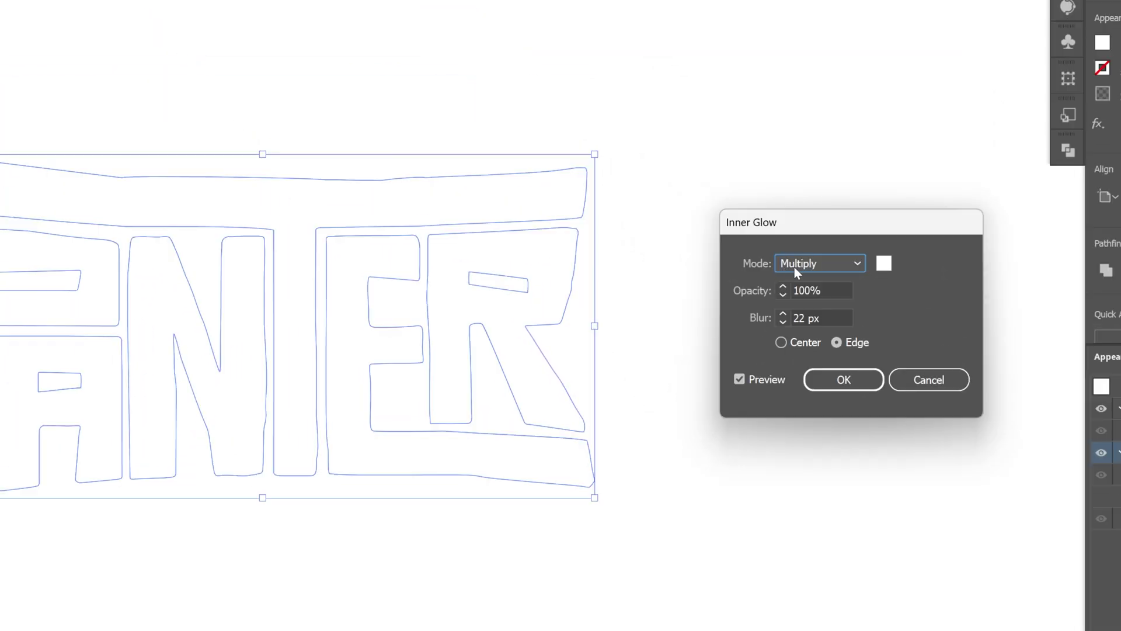
pyautogui.click(794, 268)
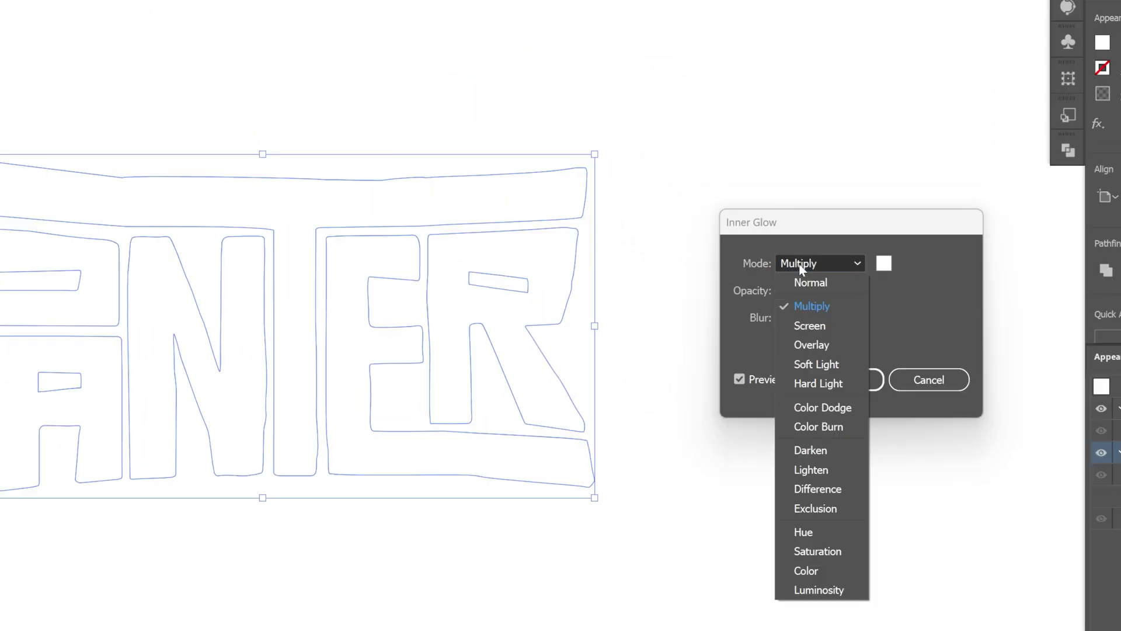
pyautogui.click(823, 306)
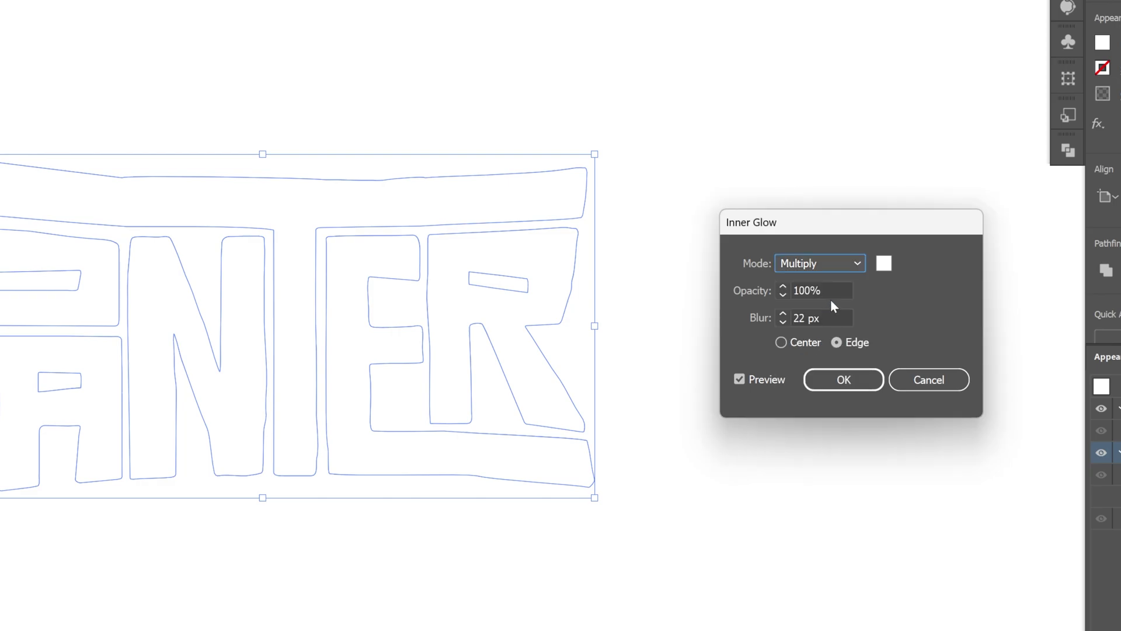
pyautogui.click(884, 263)
pyautogui.click(792, 330)
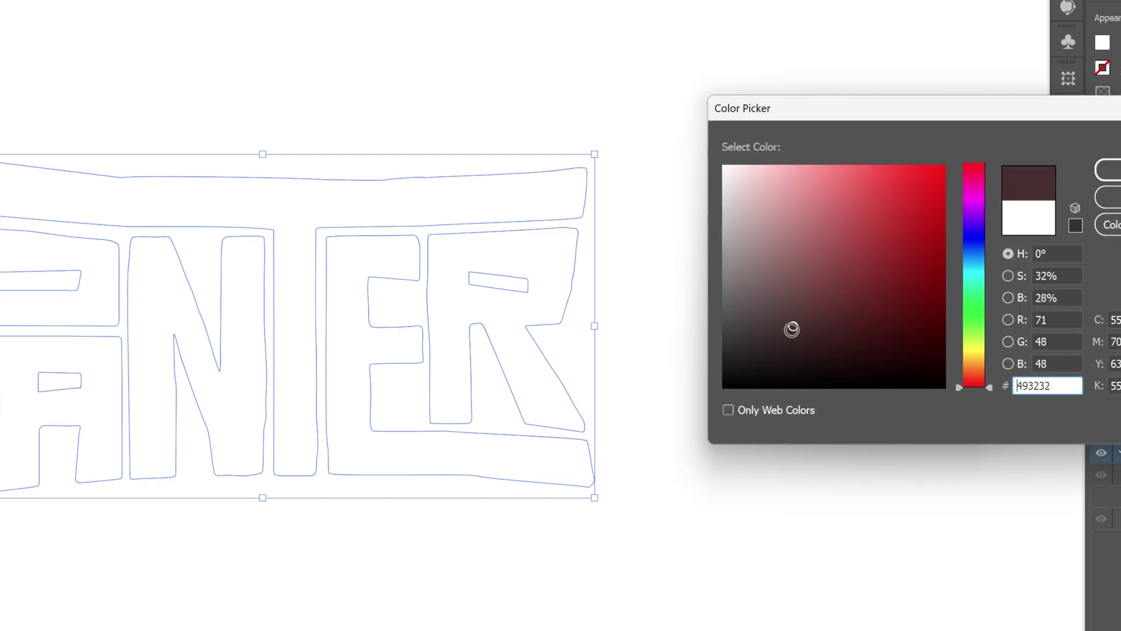
pyautogui.moveTo(792, 329); pyautogui.dragTo(693, 405)
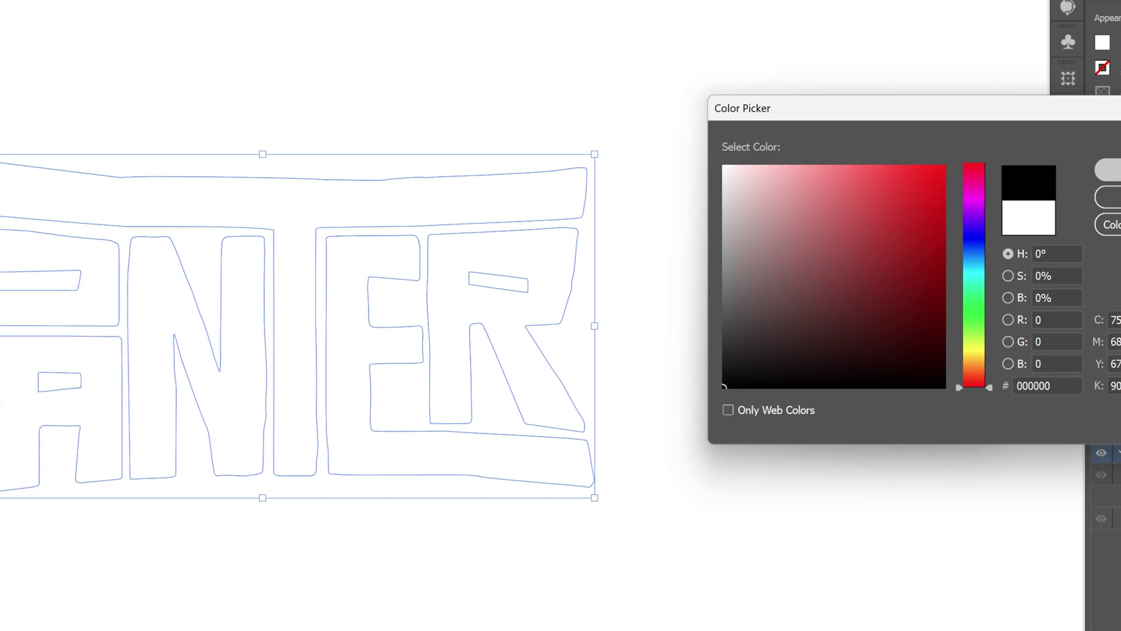
pyautogui.click(1108, 170)
# - Set the Inner Glow to 100% opacity, 17 px blur, spreading from the Edge
pyautogui.click(817, 290)
pyautogui.doubleClick(816, 290)
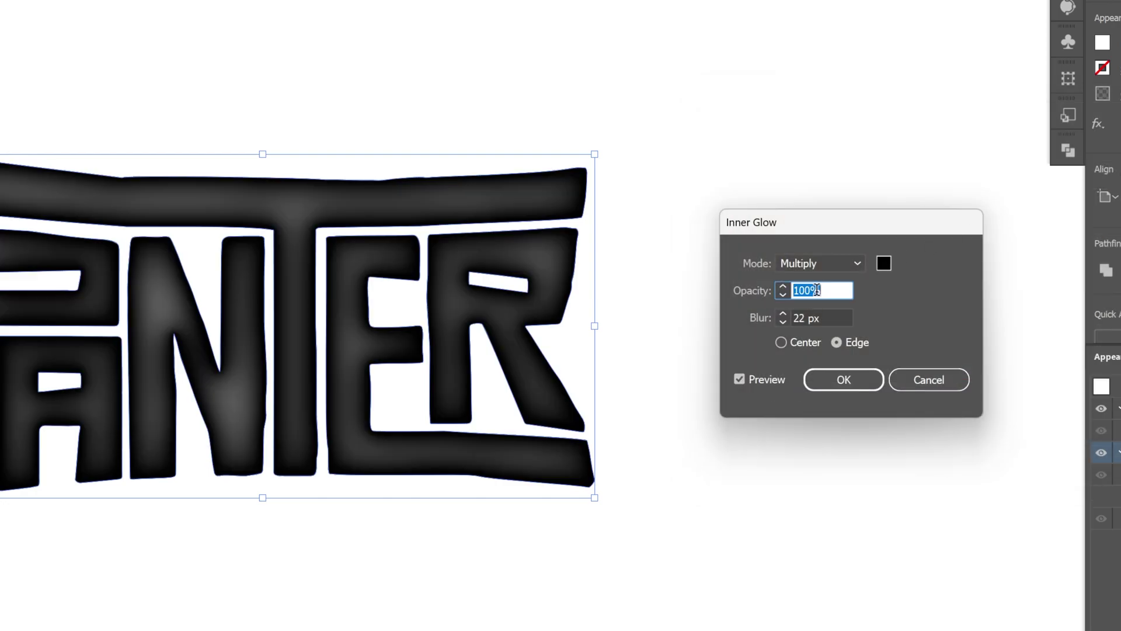
pyautogui.click(809, 316)
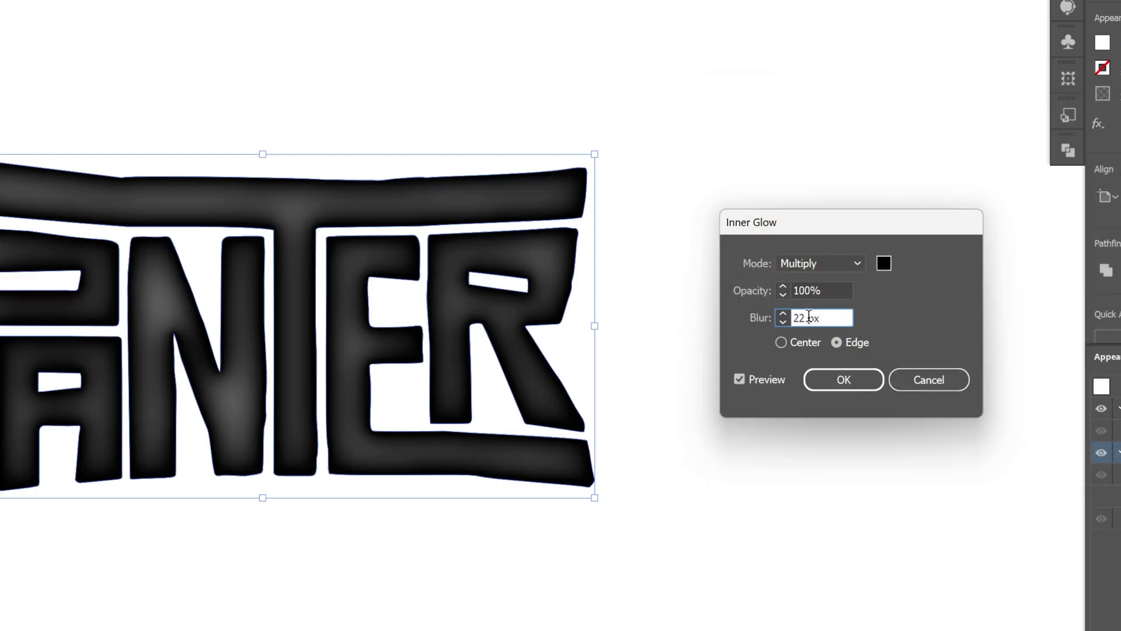
pyautogui.press('Up')
pyautogui.press('Up')
pyautogui.press('Up')
pyautogui.press('Up')
pyautogui.press('Up')
pyautogui.press('Up')
pyautogui.press('Up')
pyautogui.press('Up')
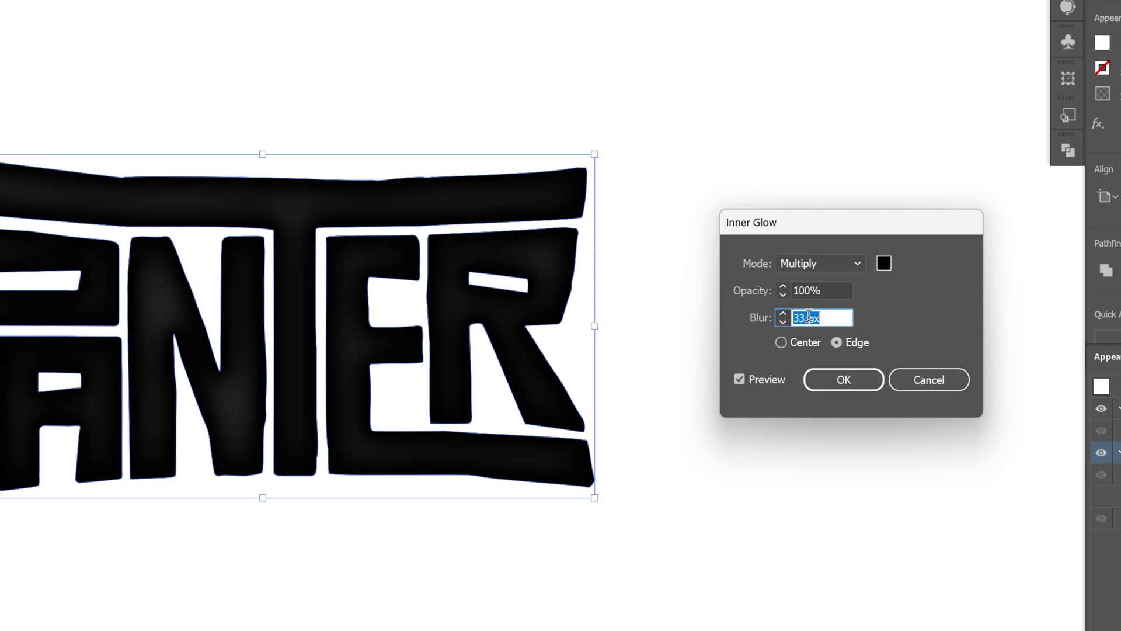
pyautogui.press('Down')
pyautogui.press('Down')
pyautogui.press('Down')
pyautogui.press('Down')
pyautogui.press('Down')
pyautogui.press('Down')
pyautogui.press('Down')
pyautogui.press('Down')
pyautogui.press('Down')
pyautogui.press('Down')
pyautogui.press('Down')
pyautogui.press('Down')
pyautogui.press('Down')
pyautogui.press('Down')
pyautogui.press('Down')
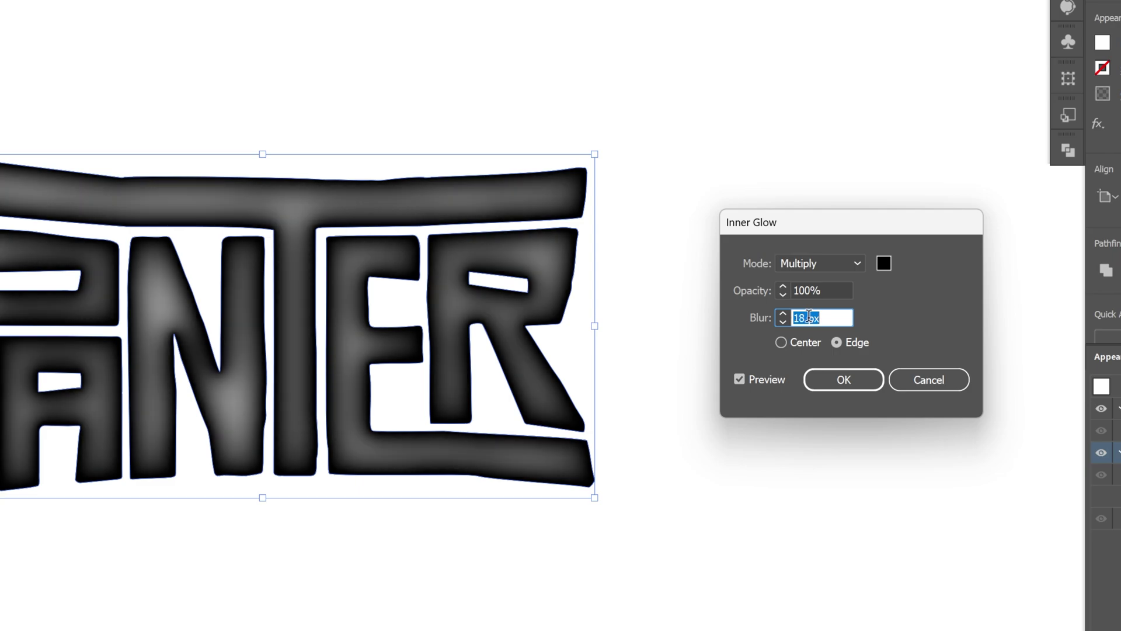
pyautogui.press('Down')
pyautogui.press('Down')
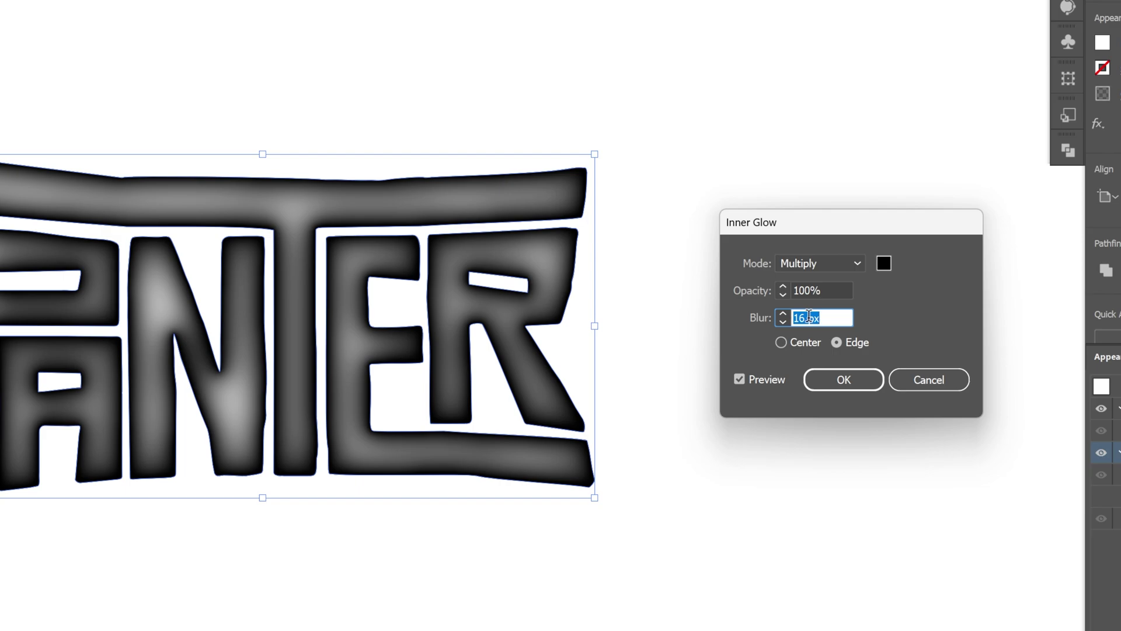
pyautogui.press('Up')
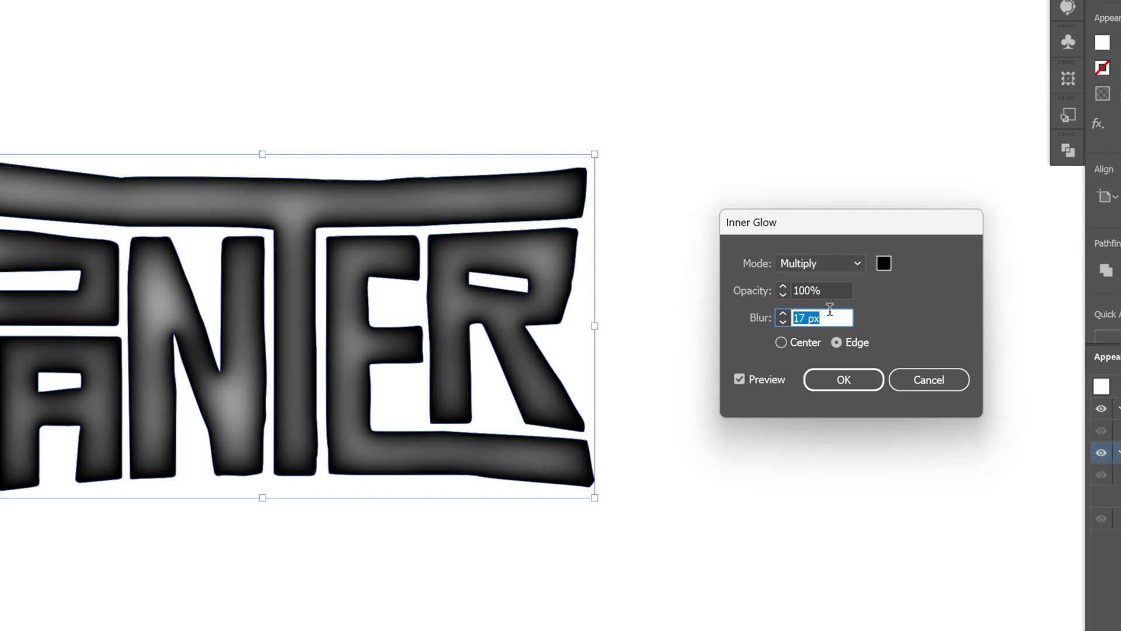
pyautogui.click(837, 343)
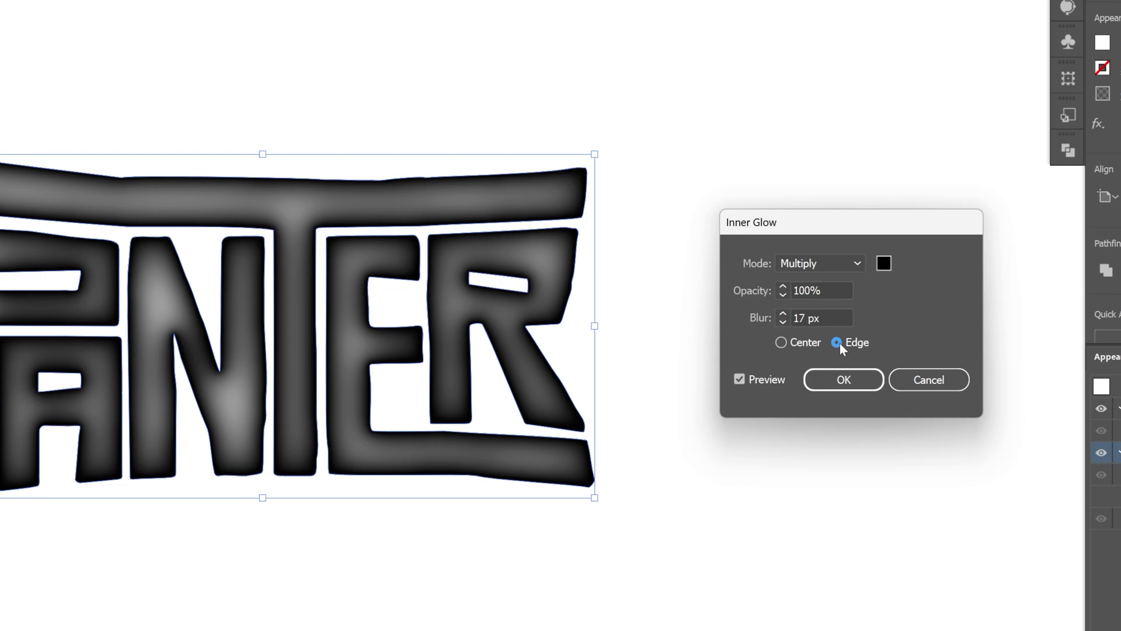
# - Confirm the inner glow, then apply a Coarse Dots Mezzotint effect to the lettering
pyautogui.click(843, 380)
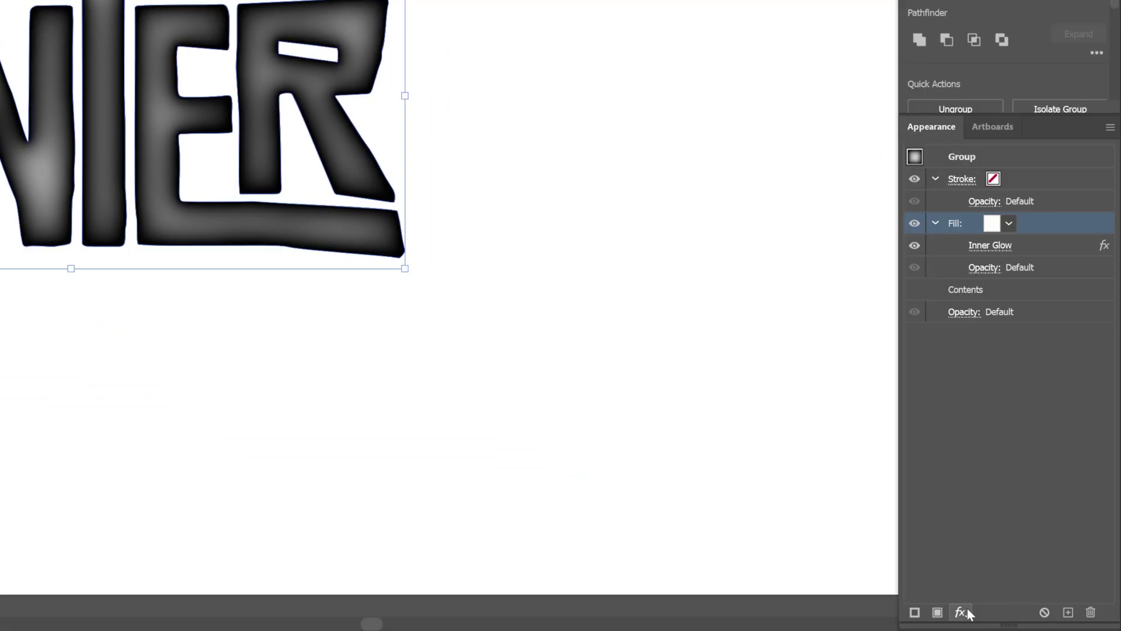
pyautogui.click(963, 610)
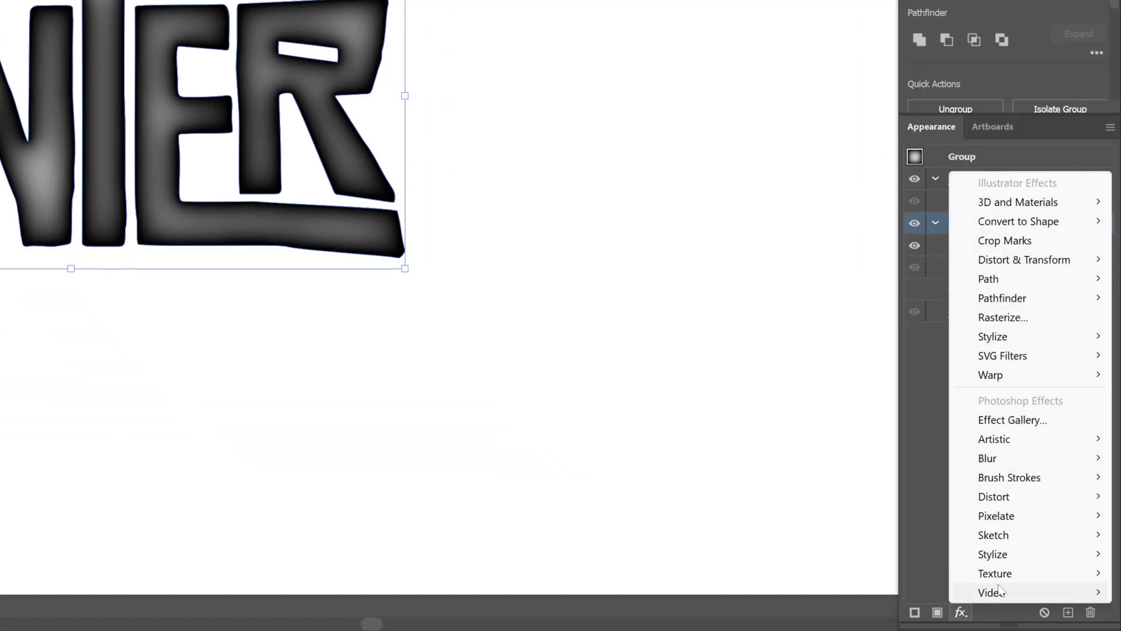
pyautogui.moveTo(1015, 518)
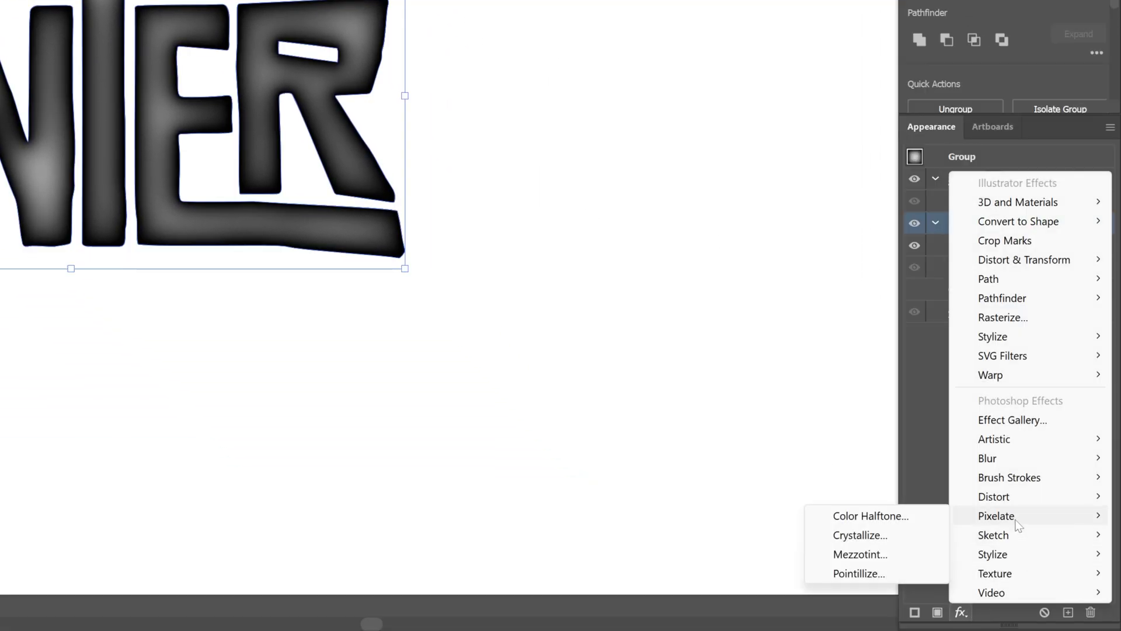
pyautogui.click(864, 559)
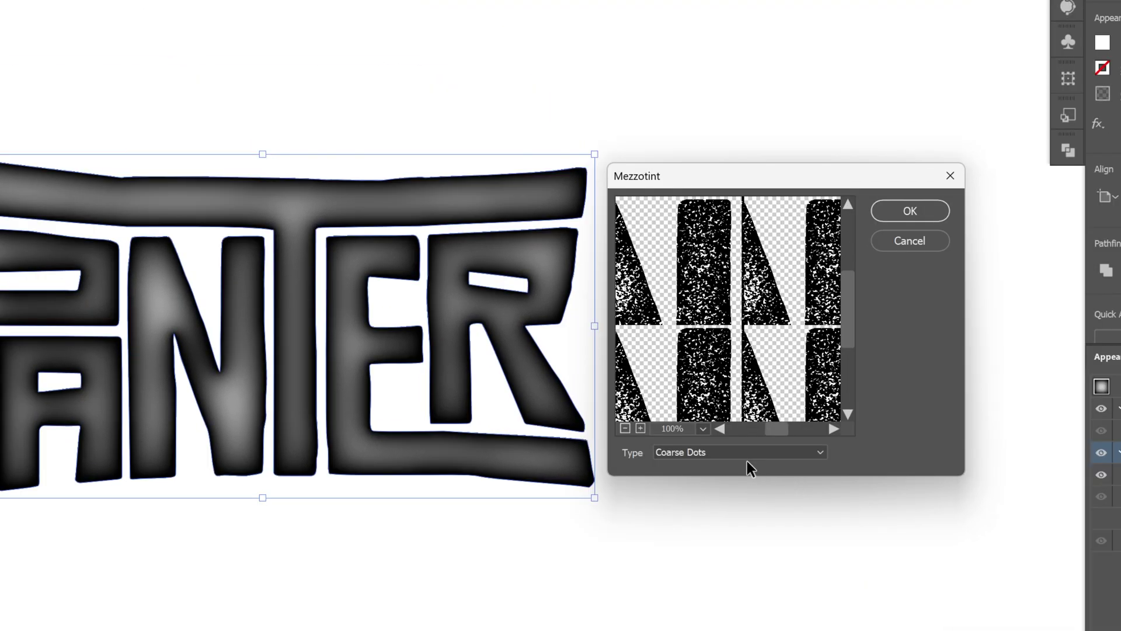
pyautogui.click(517, 220)
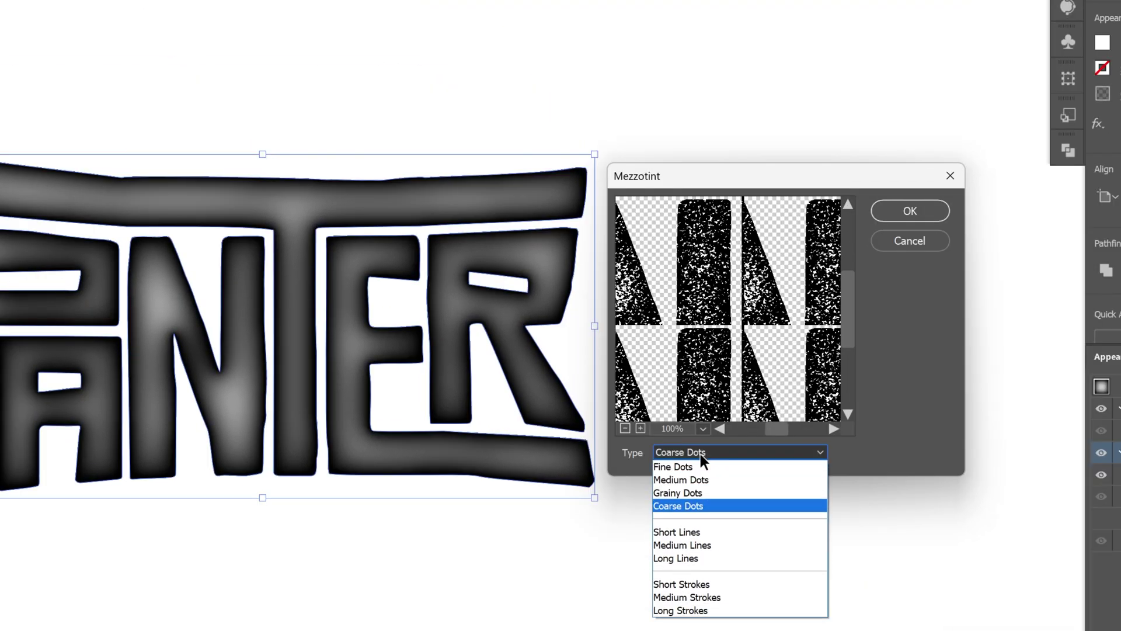
pyautogui.click(702, 505)
pyautogui.click(900, 212)
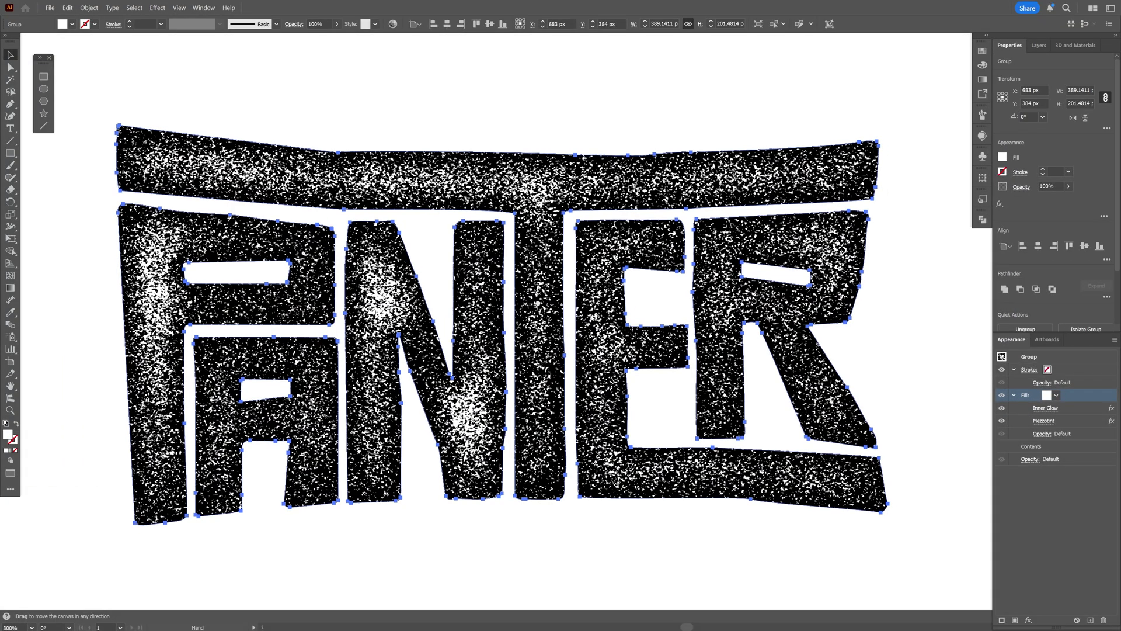
# - Scale the PANTER lettering to 600 px wide with proportional height
pyautogui.hotkey('ctrl', '-')
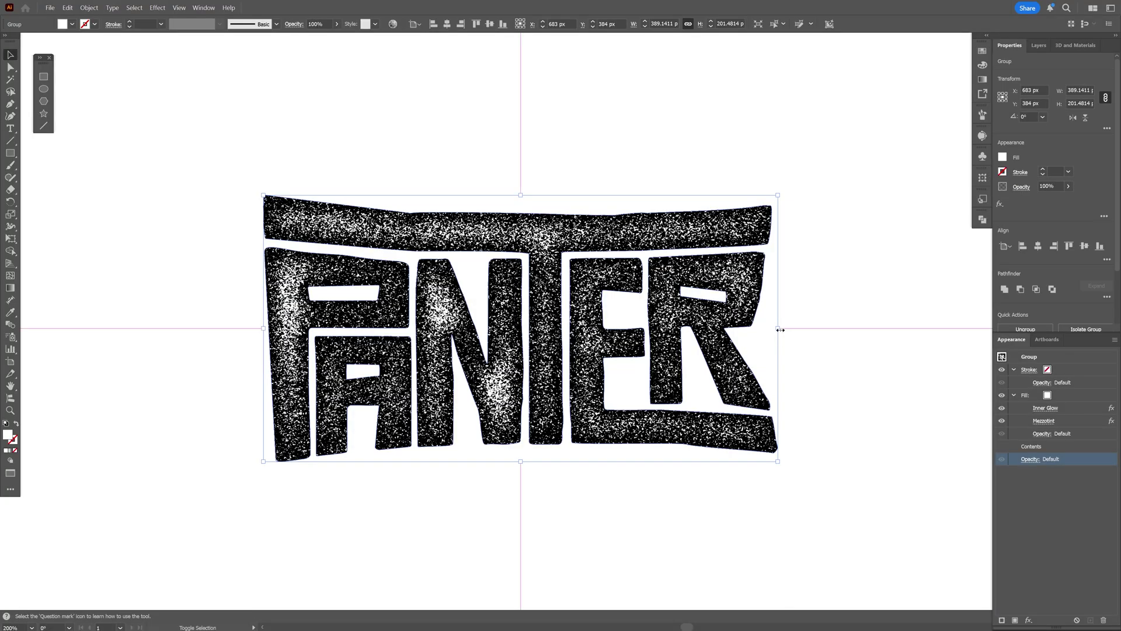
pyautogui.moveTo(780, 329); pyautogui.dragTo(951, 327)
pyautogui.press('space')
pyautogui.moveTo(866, 332); pyautogui.dragTo(840, 321)
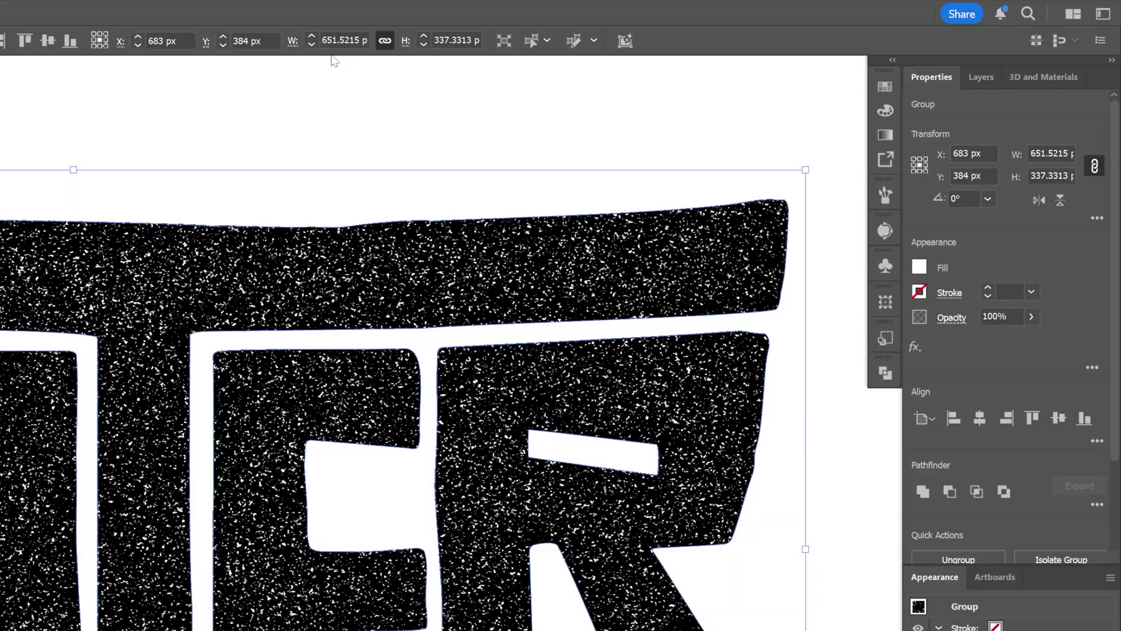
pyautogui.click(668, 25)
pyautogui.tripleClick(350, 41)
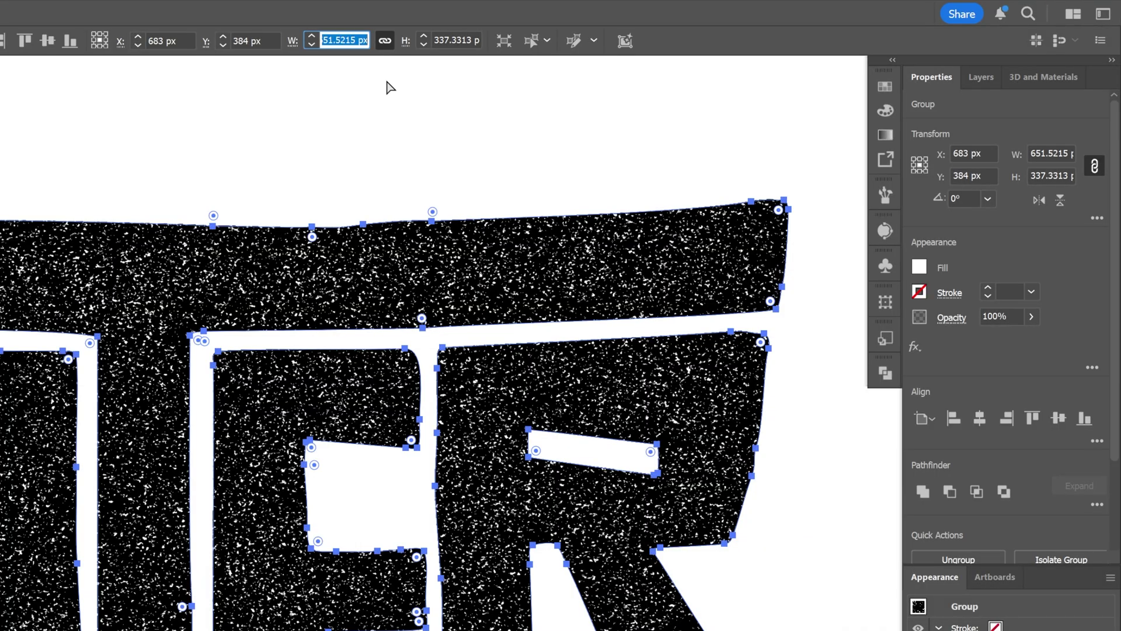
pyautogui.write('600')
pyautogui.press('Return')
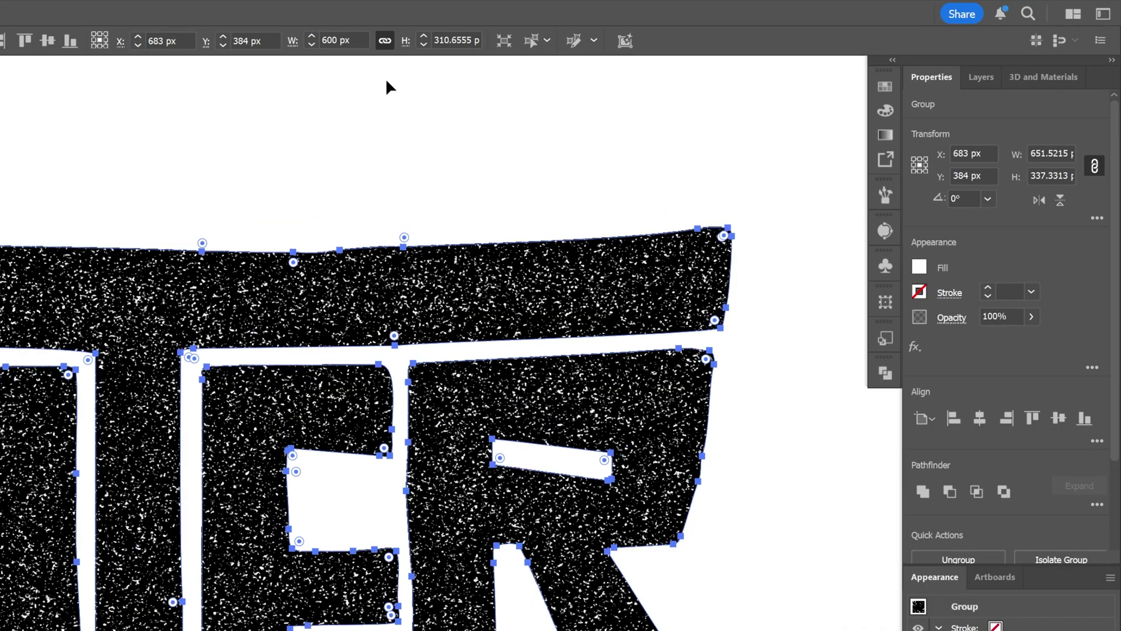
pyautogui.moveTo(460, 40); pyautogui.dragTo(436, 39)
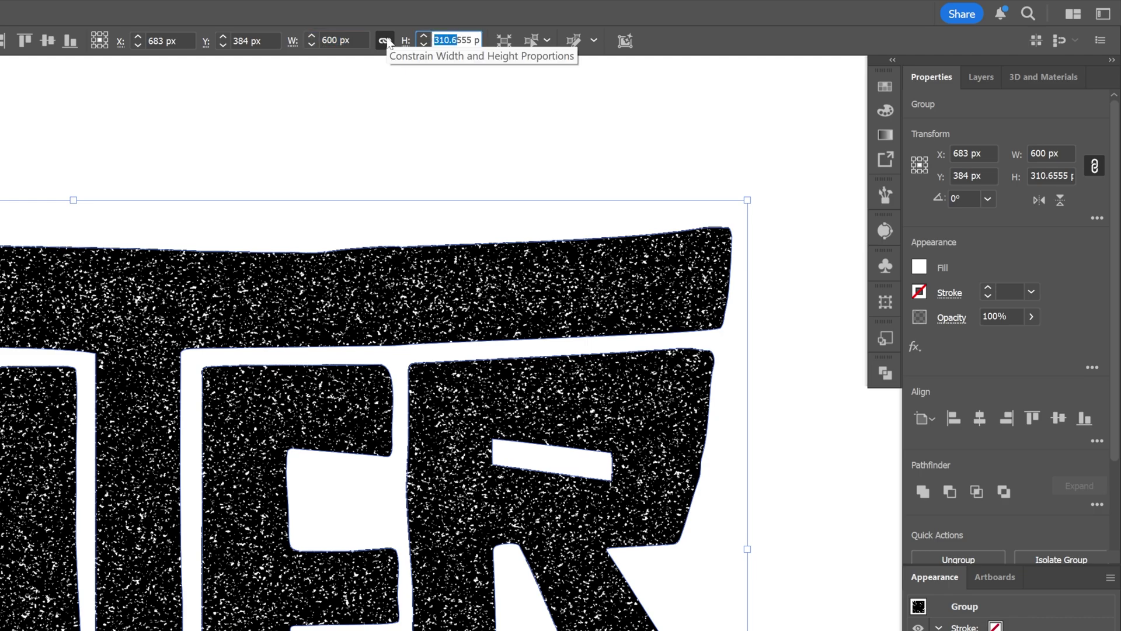
pyautogui.click(396, 259)
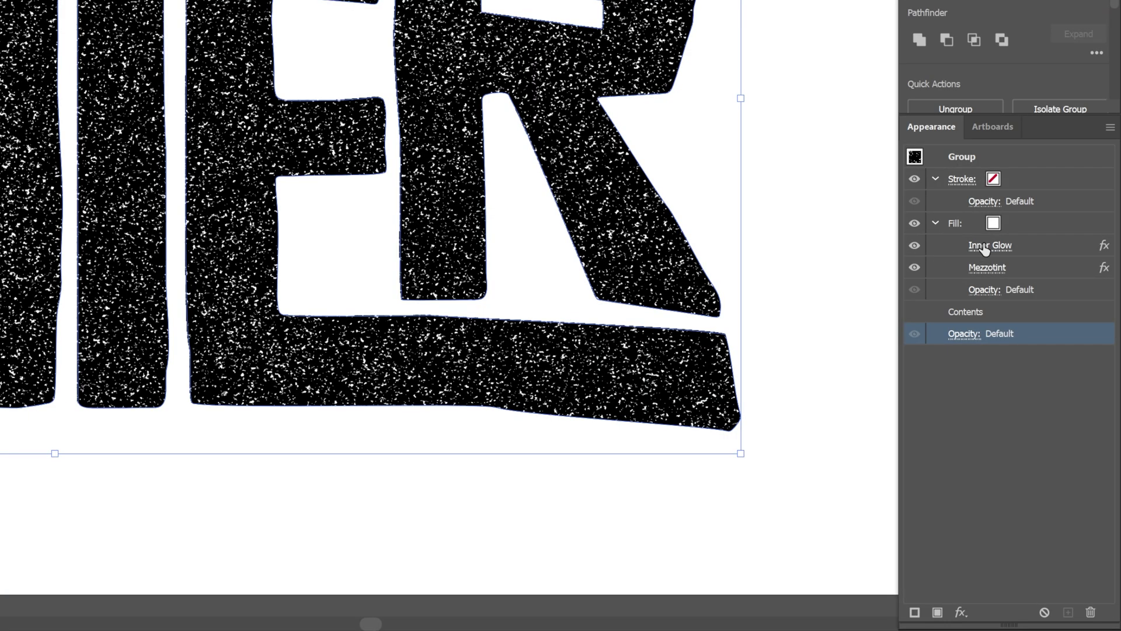
# - Reduce the Inner Glow blur to 22 px
pyautogui.click(989, 245)
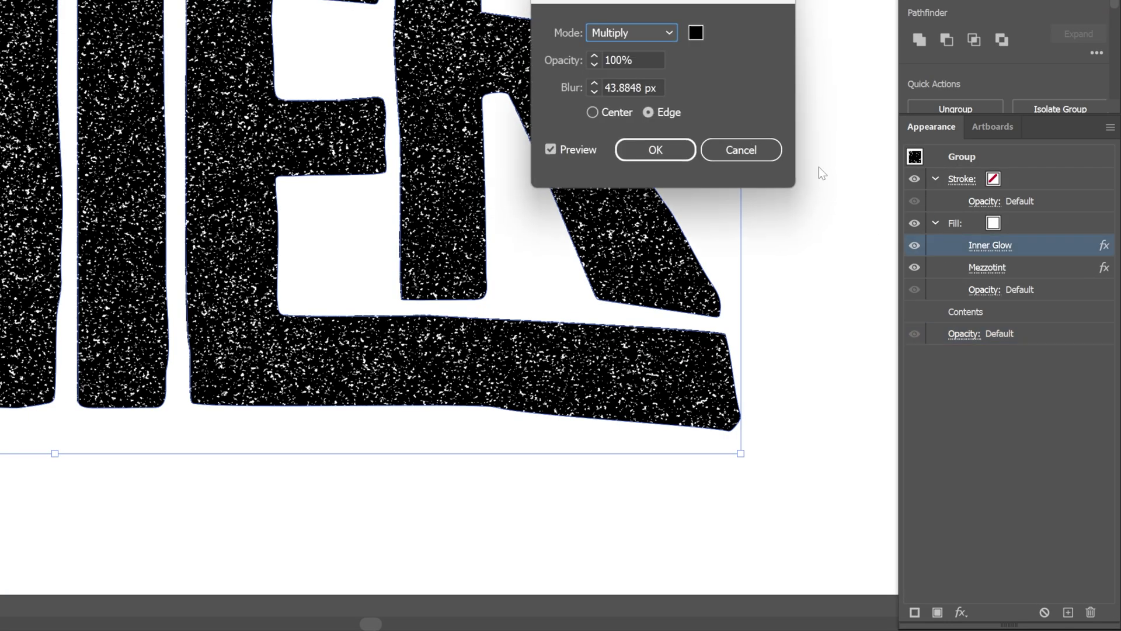
pyautogui.click(833, 318)
pyautogui.write('22')
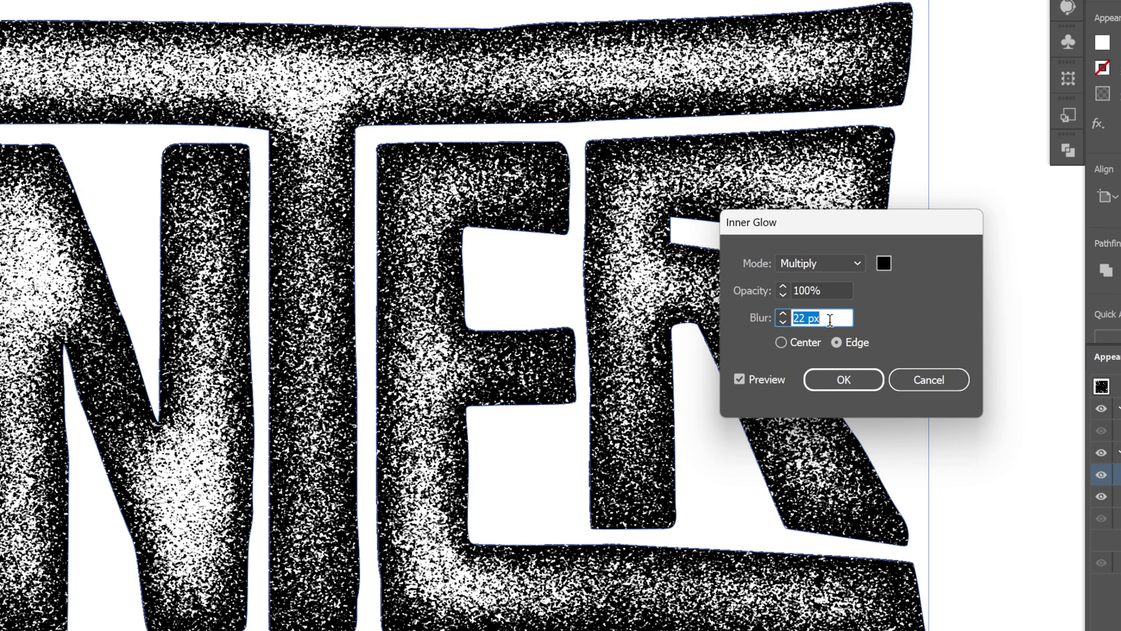
pyautogui.click(843, 381)
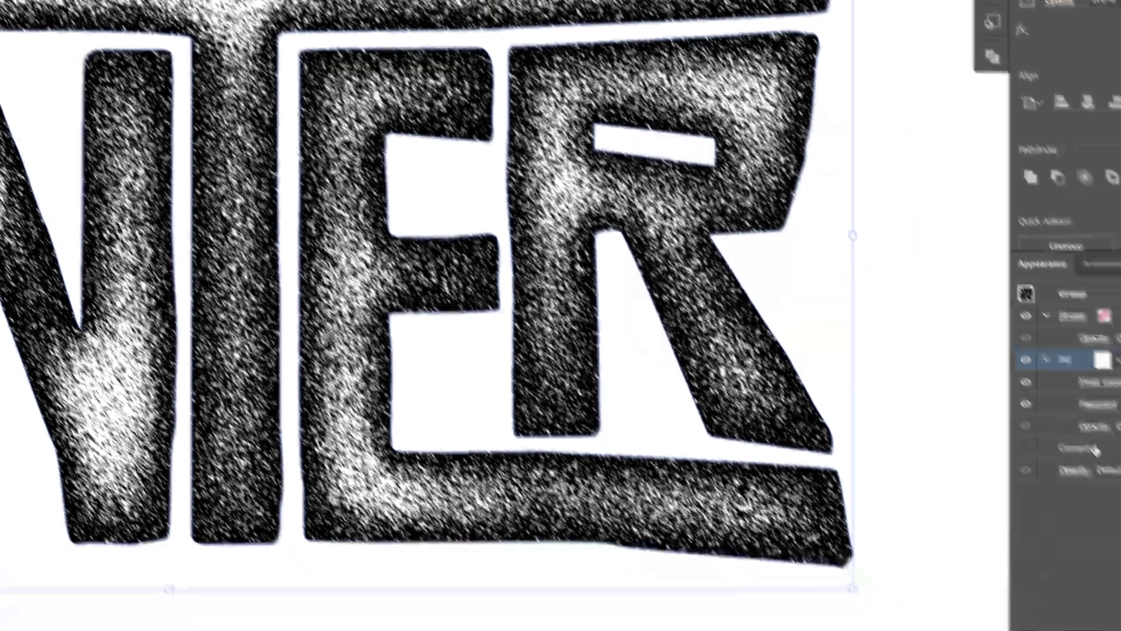
# - Add a Roughen effect to the lettering and set its size to 0.5% Relative
pyautogui.click(960, 612)
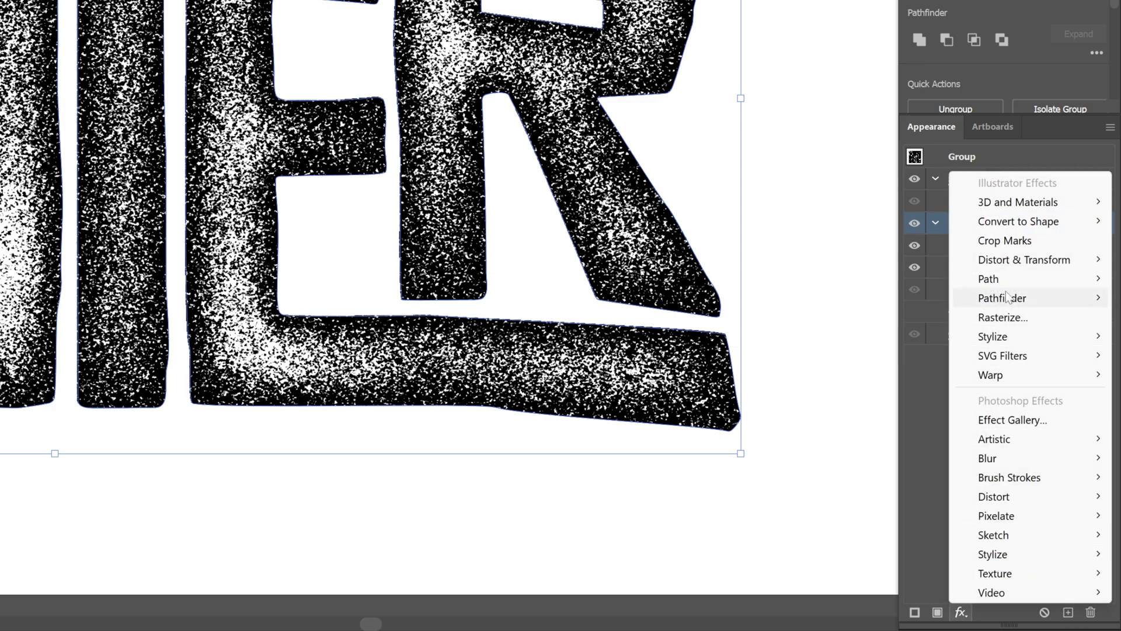
pyautogui.moveTo(1009, 270)
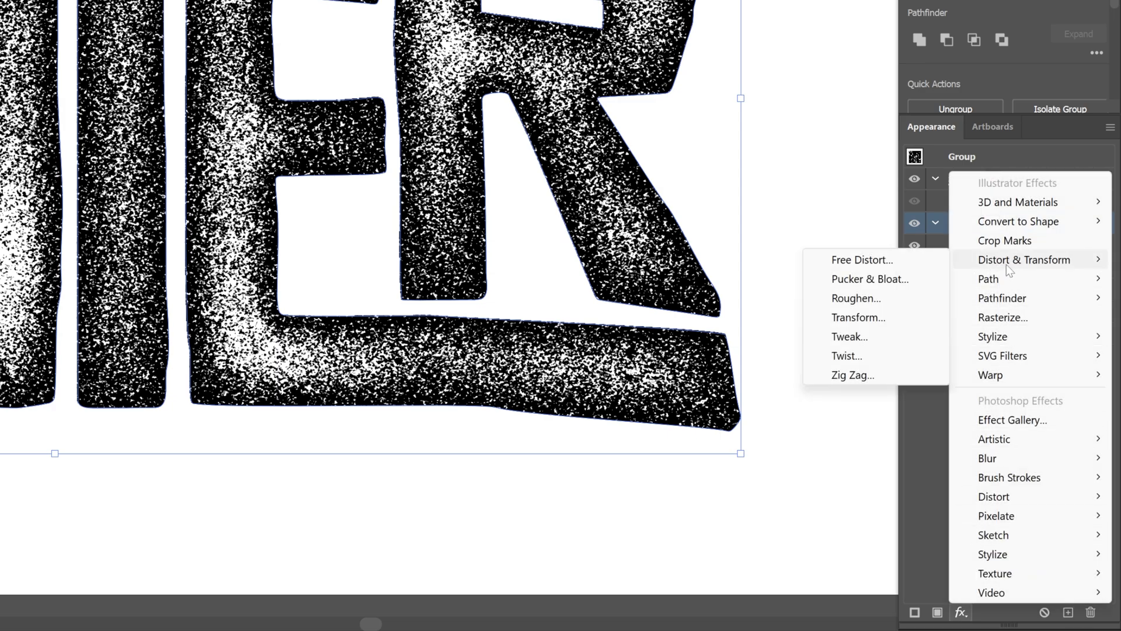
pyautogui.click(885, 299)
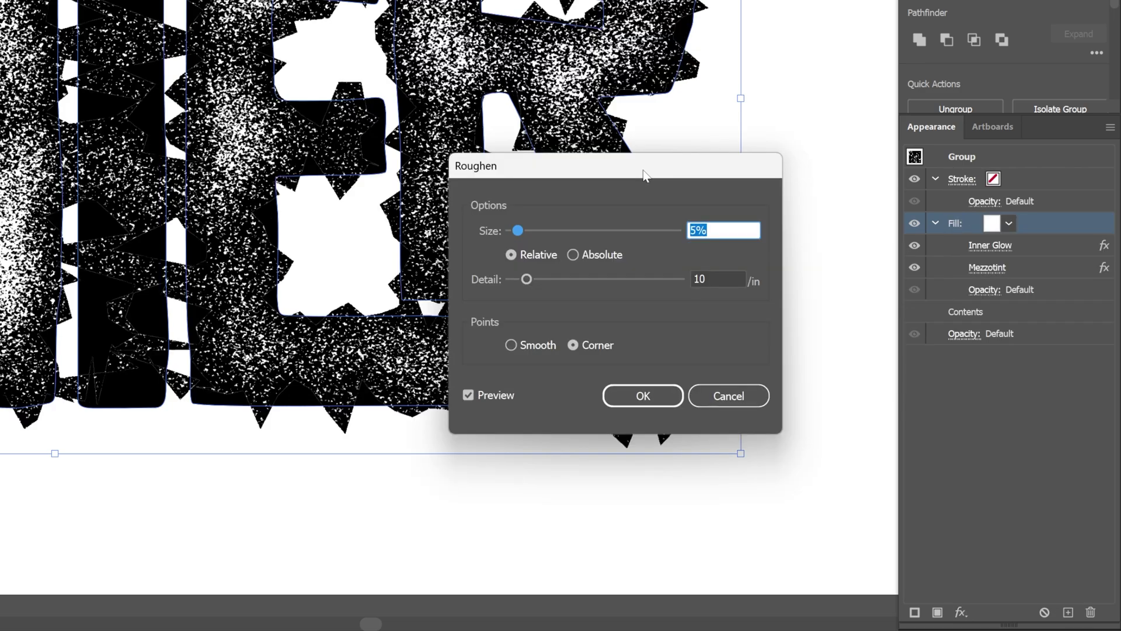
pyautogui.moveTo(645, 174); pyautogui.dragTo(711, 0)
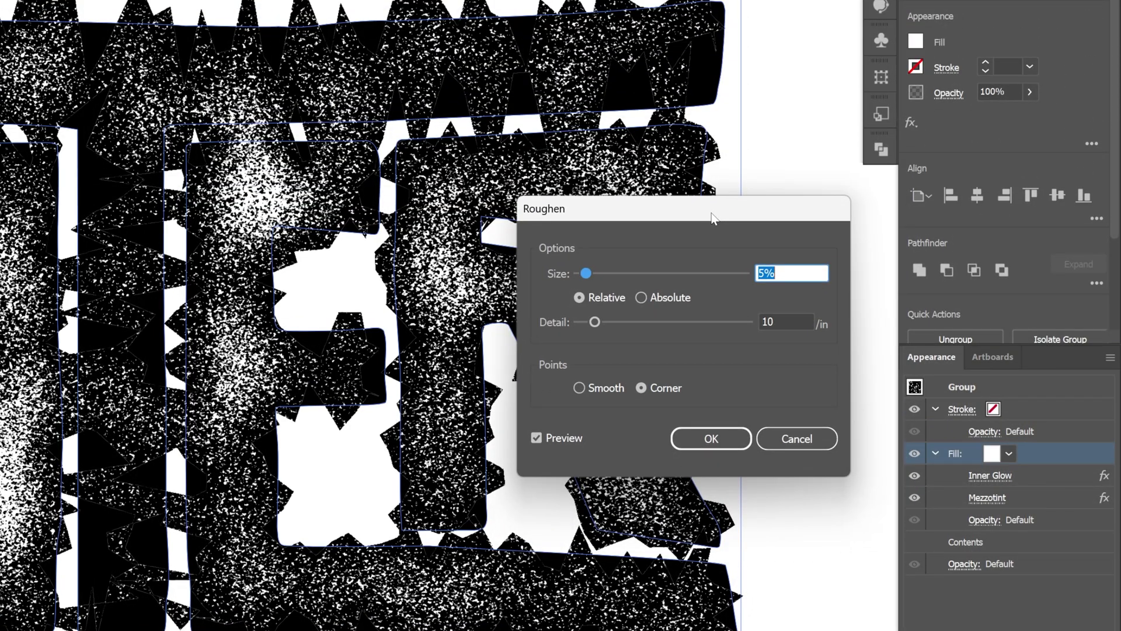
pyautogui.click(784, 269)
pyautogui.press('Down')
pyautogui.press('Down')
pyautogui.press('Down')
pyautogui.press('Down')
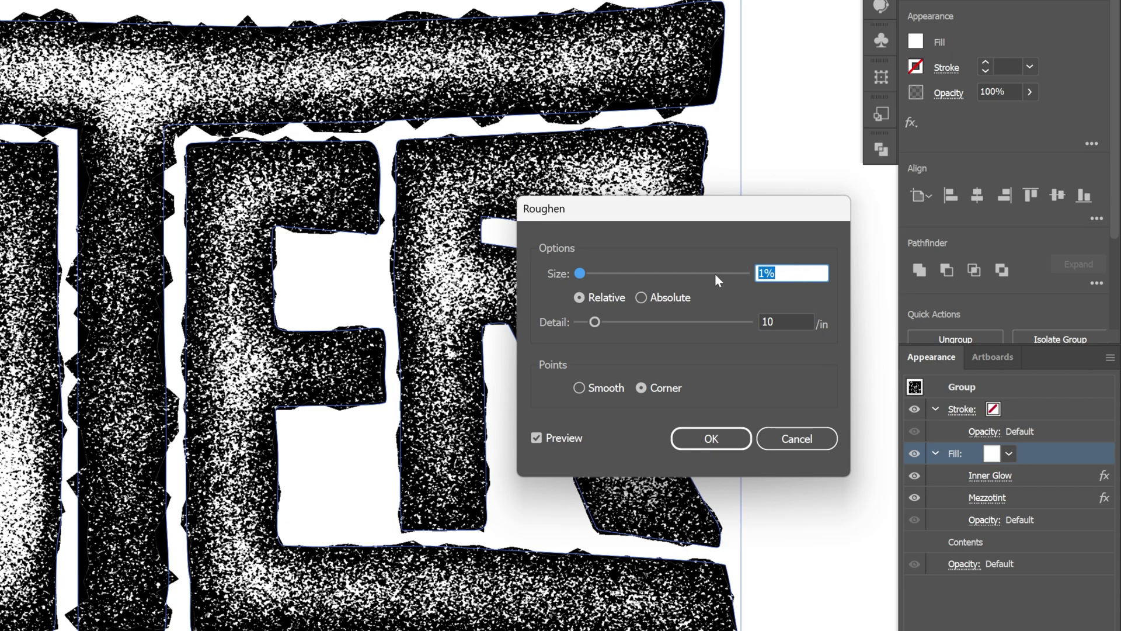
pyautogui.write('0.7')
pyautogui.click(780, 320)
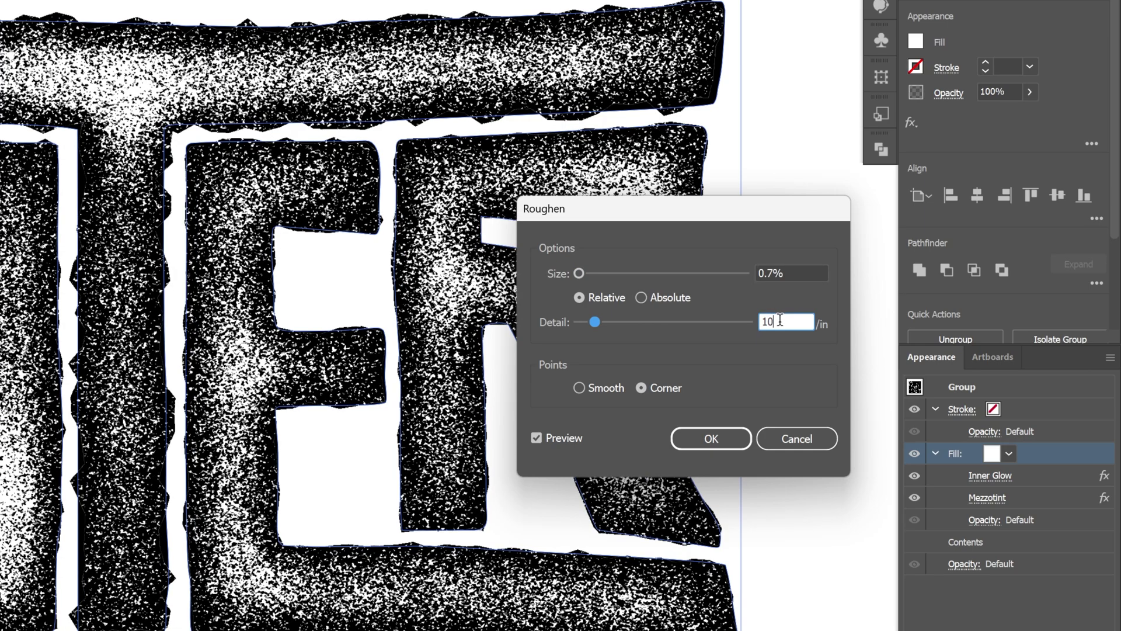
pyautogui.press('Down')
pyautogui.press('Down')
pyautogui.press('Down')
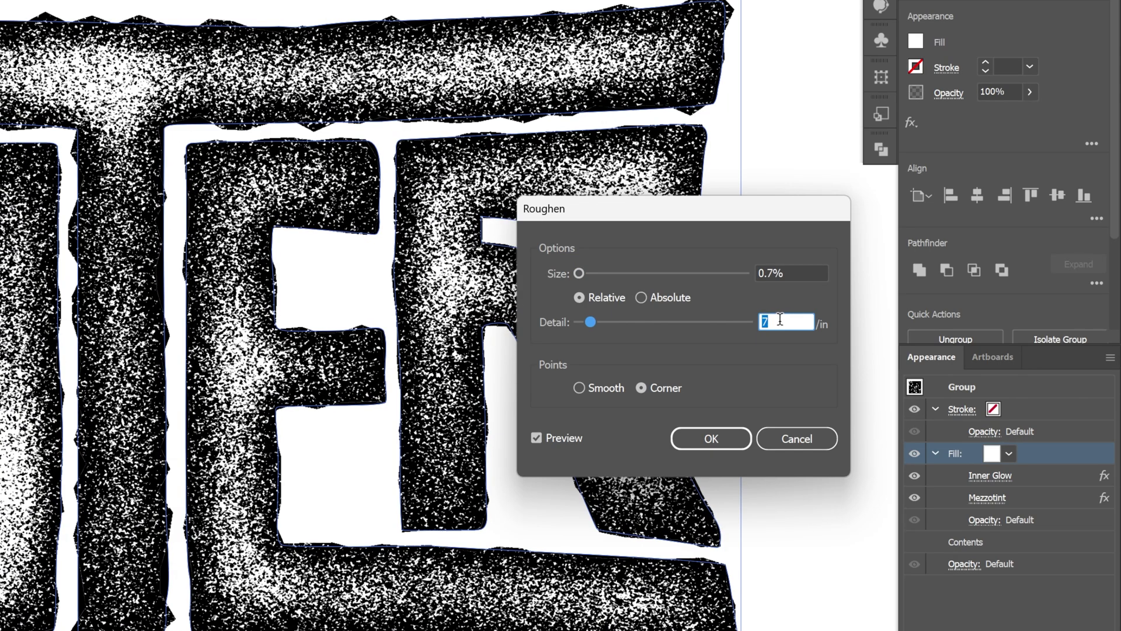
pyautogui.moveTo(772, 272); pyautogui.dragTo(767, 273)
pyautogui.write('4')
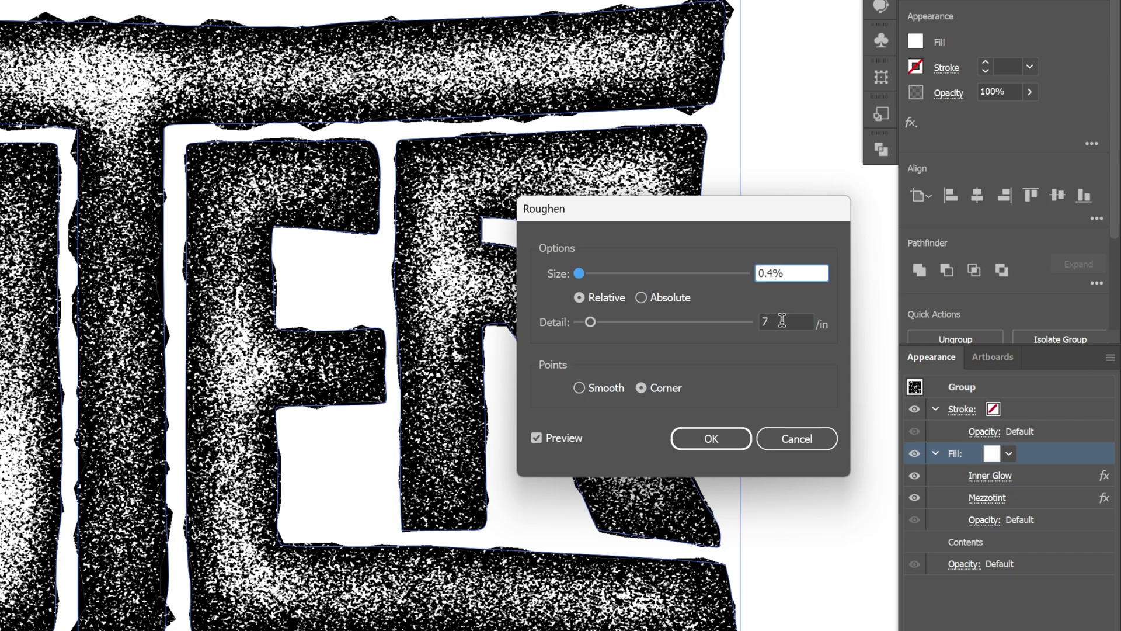
pyautogui.click(782, 319)
pyautogui.click(766, 272)
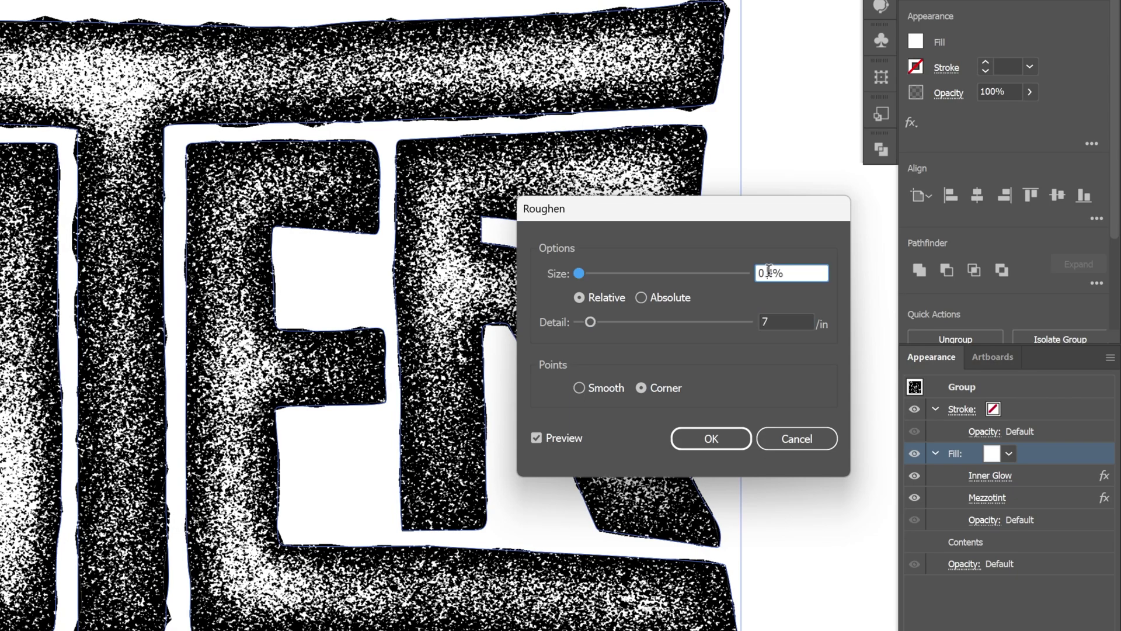
pyautogui.press('Up')
# - Set Roughen detail to 5 per inch with Smooth points and apply it
pyautogui.click(790, 321)
pyautogui.press('Up')
pyautogui.press('Up')
pyautogui.press('Up')
pyautogui.press('Up')
pyautogui.press('Up')
pyautogui.press('Up')
pyautogui.press('Up')
pyautogui.press('Up')
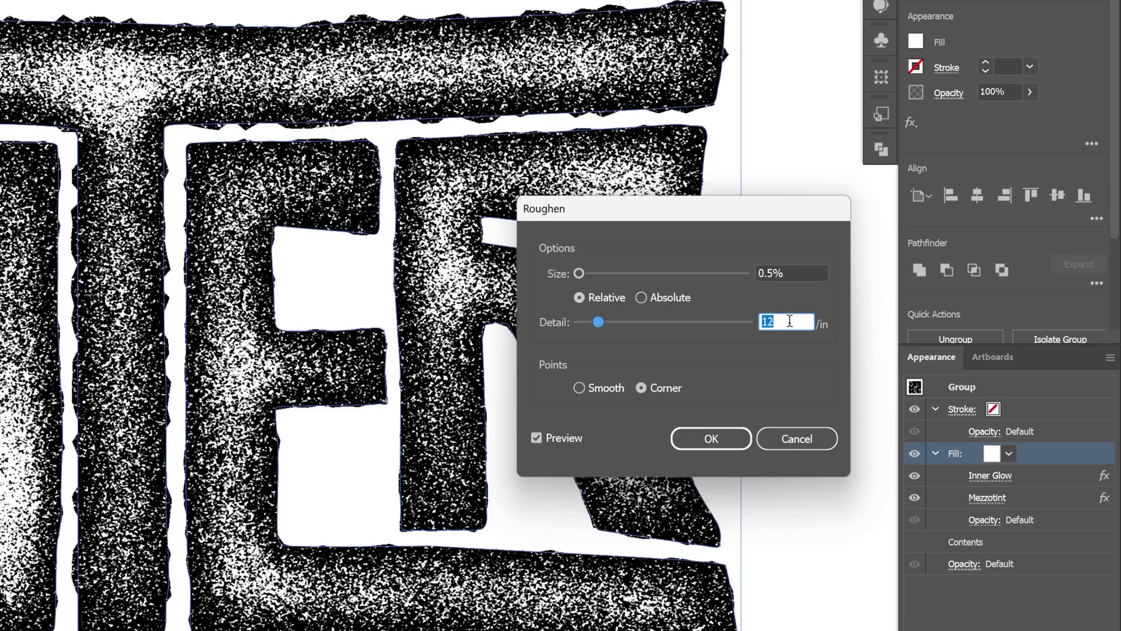
pyautogui.press('Down')
pyautogui.press('Down')
pyautogui.press('Down')
pyautogui.press('Down')
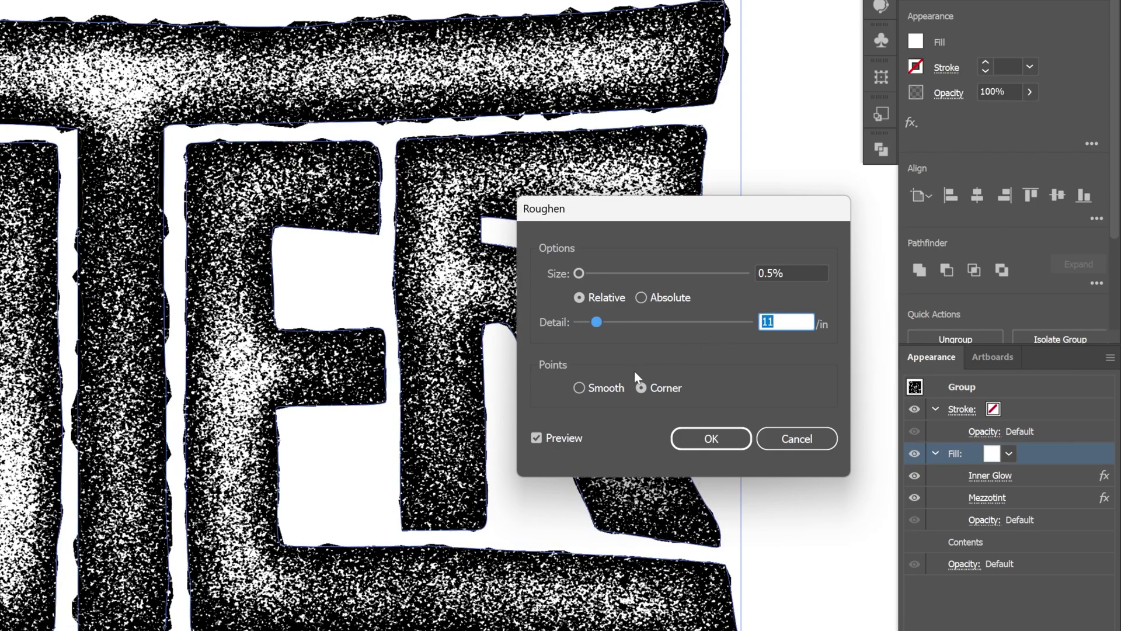
pyautogui.write('5')
pyautogui.click(604, 390)
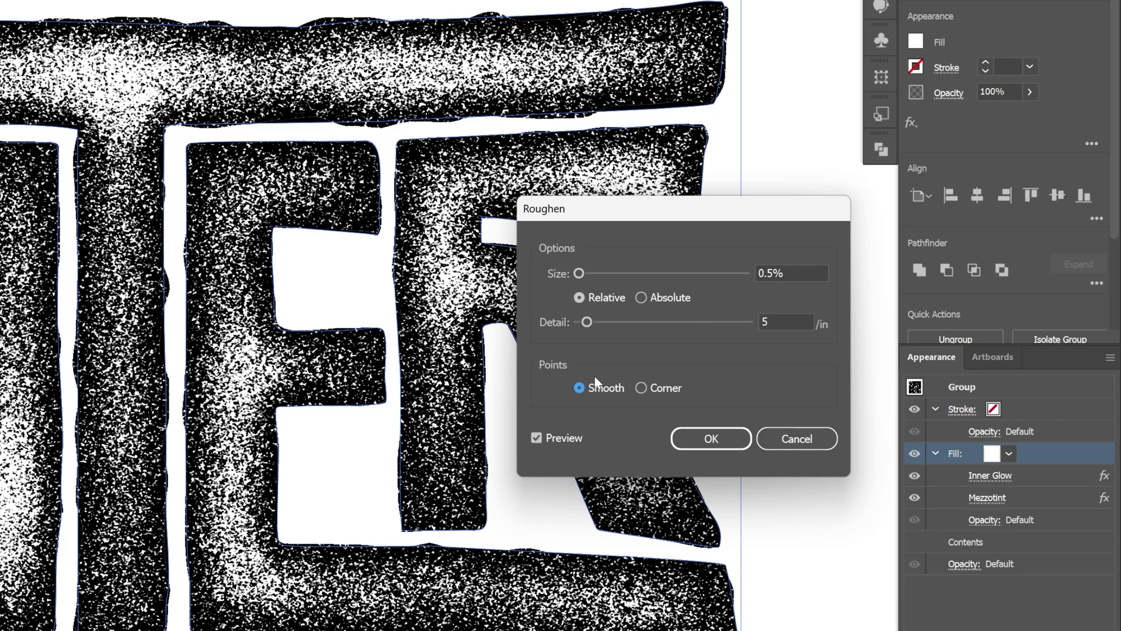
pyautogui.click(787, 272)
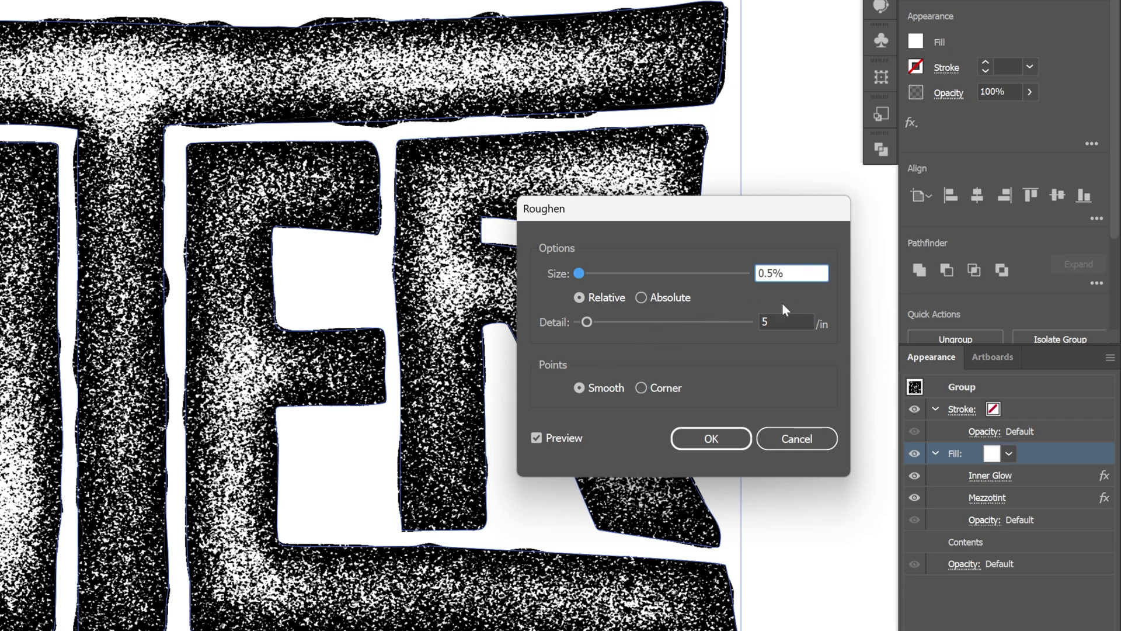
pyautogui.click(783, 322)
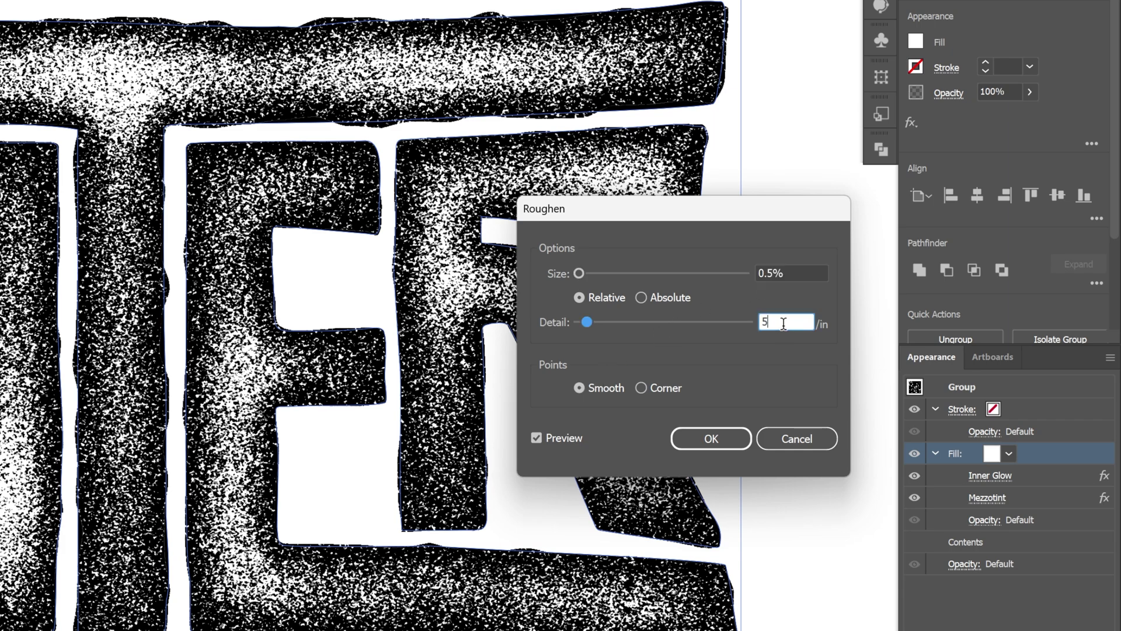
pyautogui.click(721, 442)
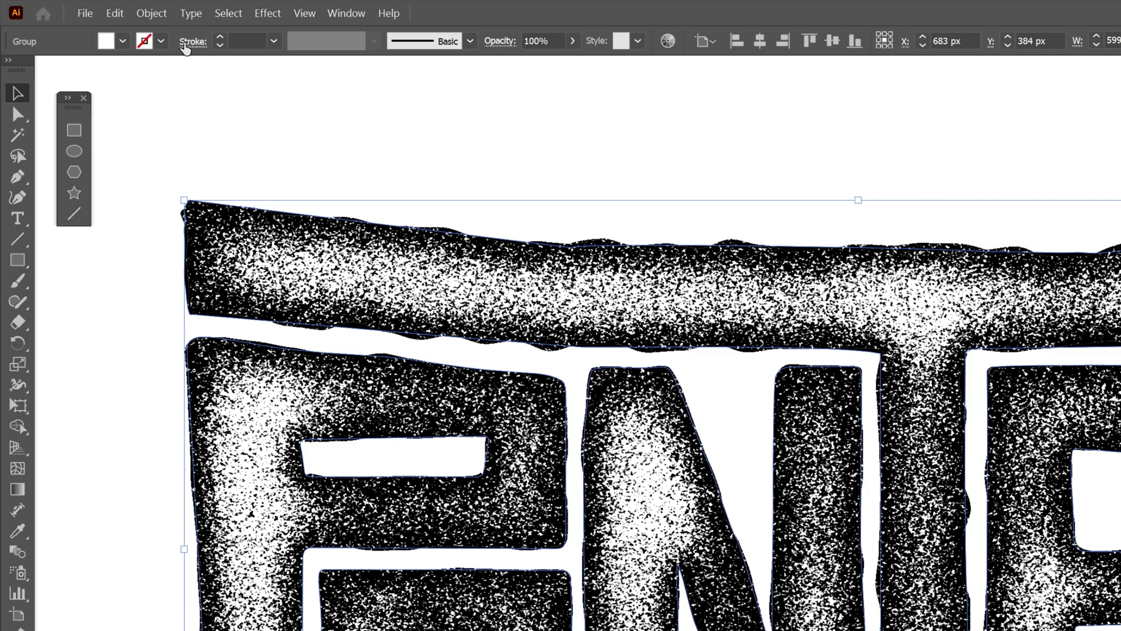
# - Rasterize the lettering at 300 ppi on a transparent background, then Image Trace with [Default]
pyautogui.click(153, 14)
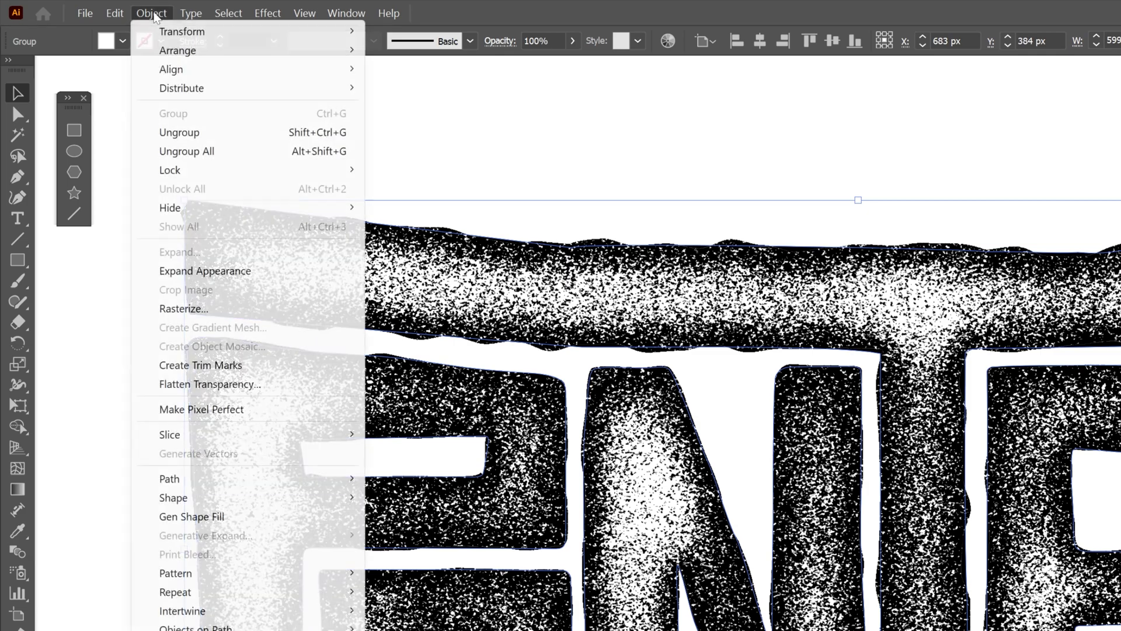
pyautogui.click(283, 306)
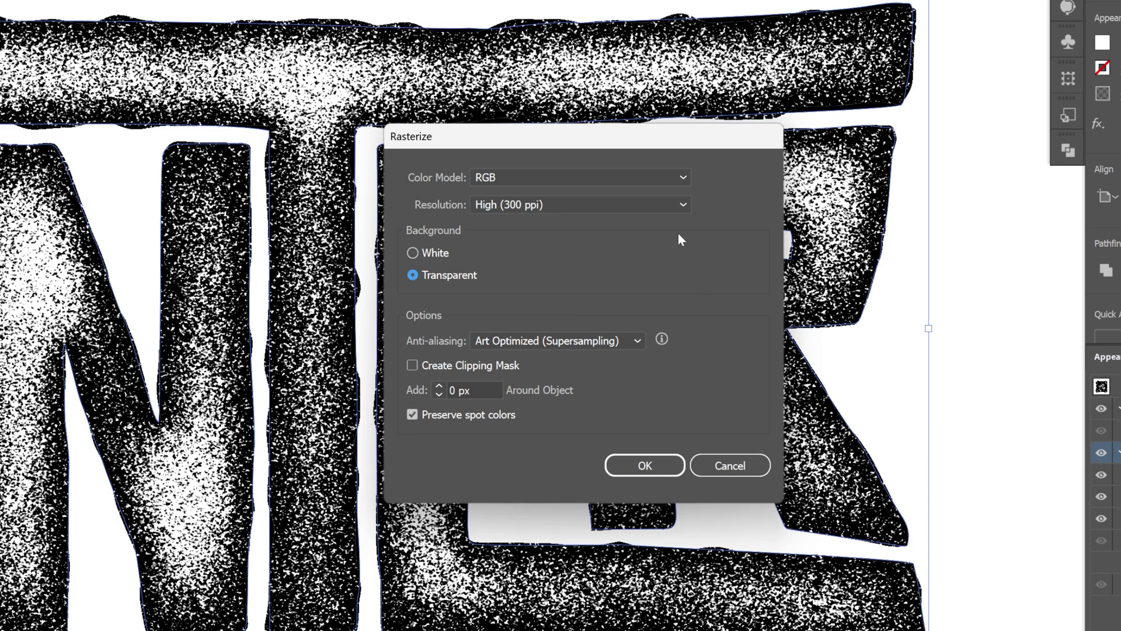
pyautogui.click(663, 464)
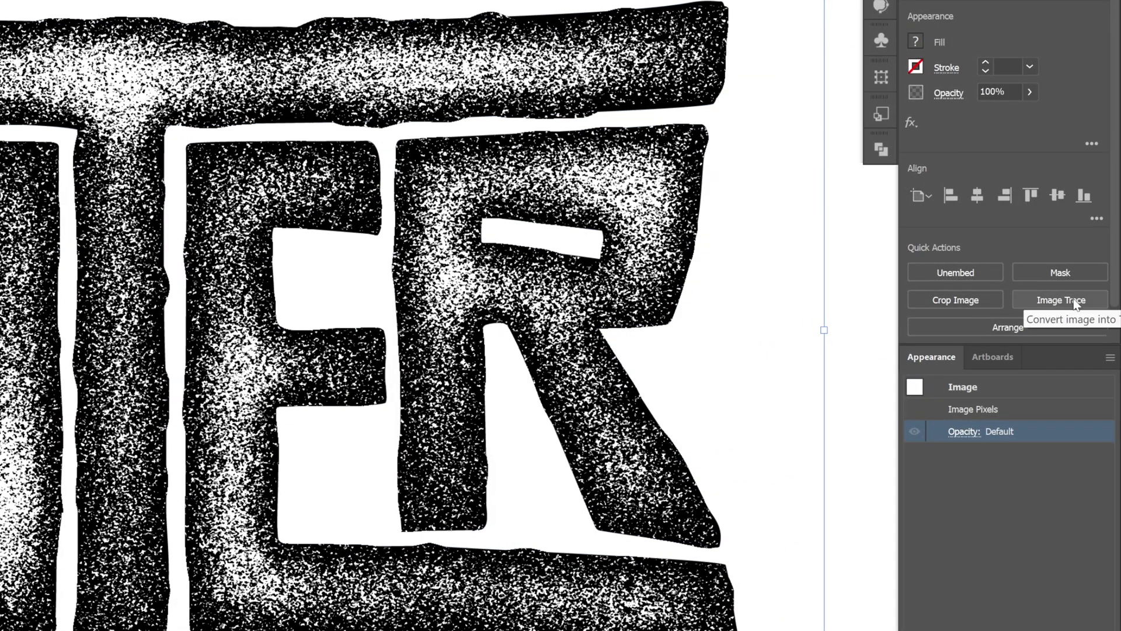
pyautogui.click(1076, 300)
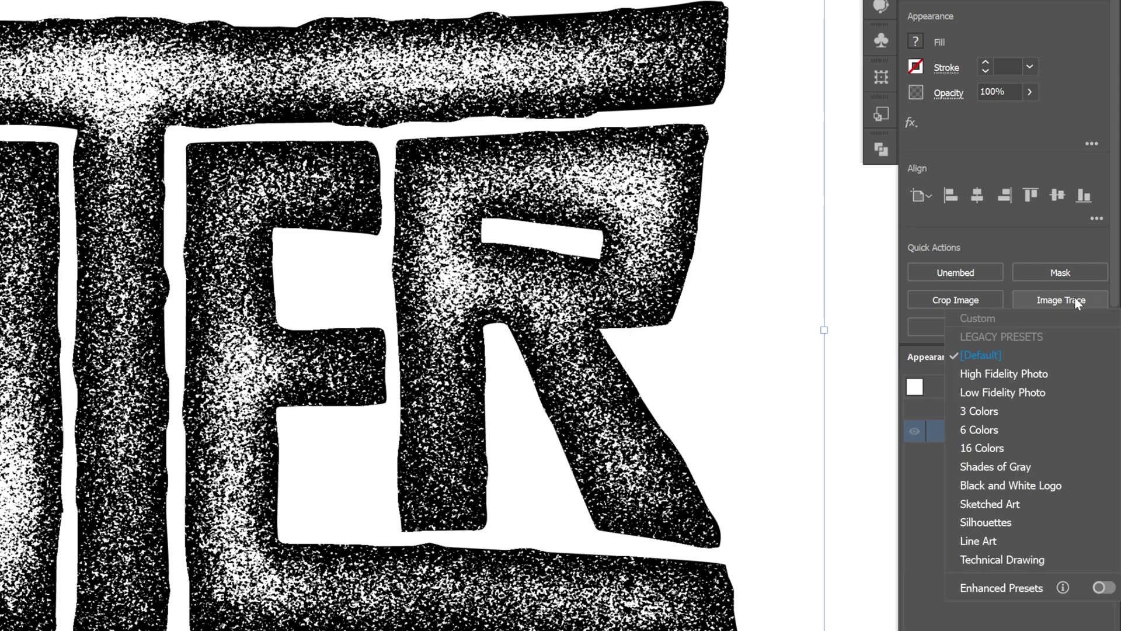
pyautogui.click(1008, 355)
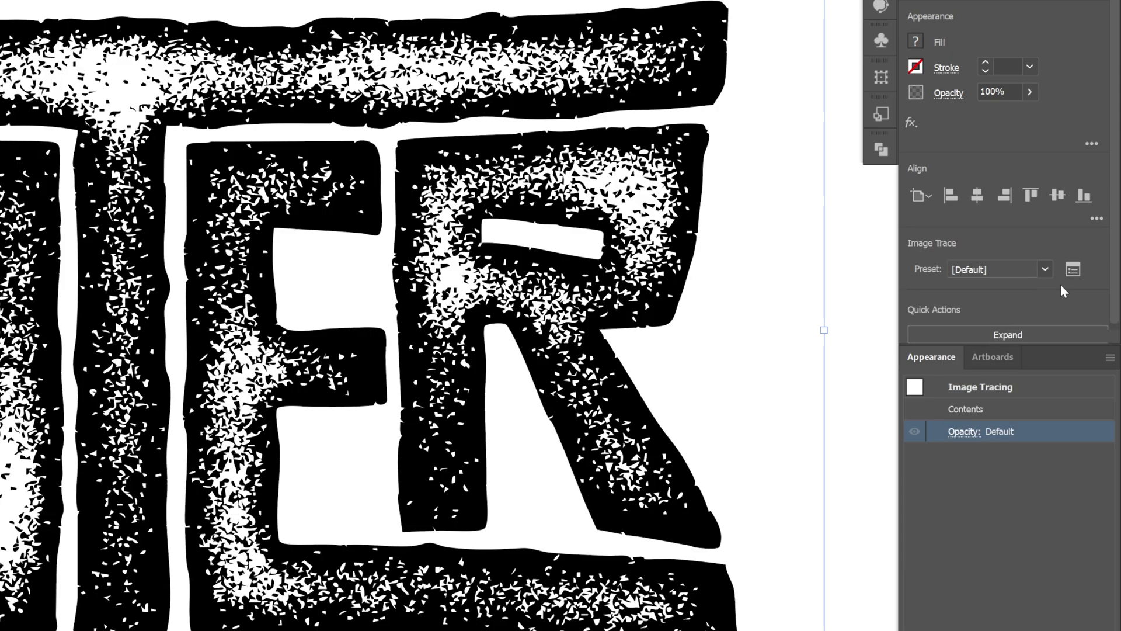
# - Set the Image Trace threshold to 187 and noise to 12 px
pyautogui.click(1074, 270)
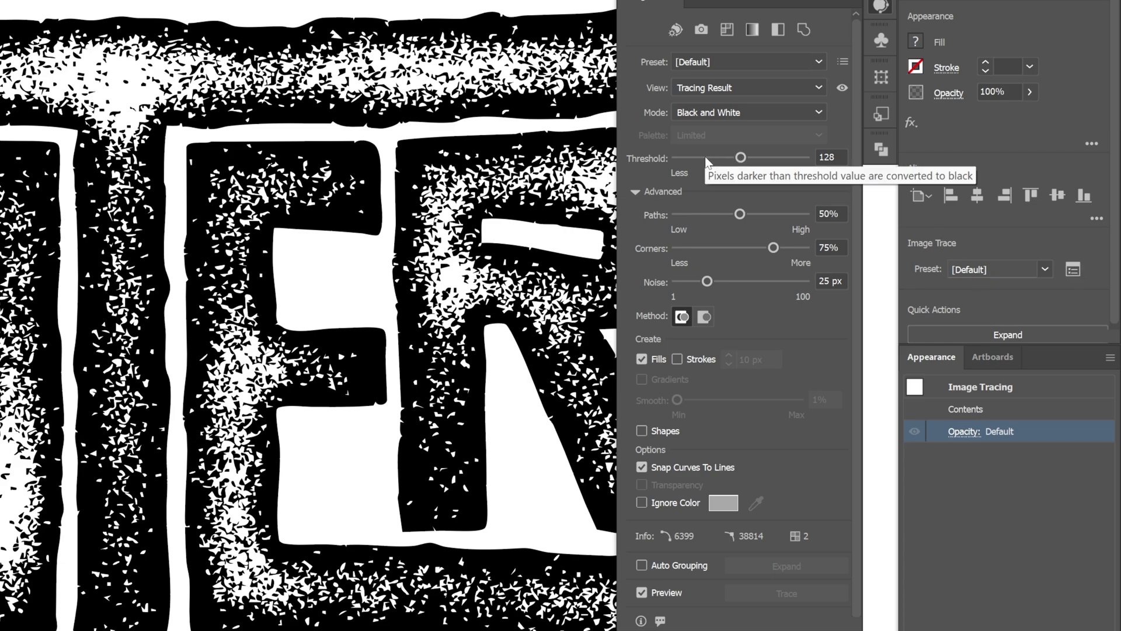
pyautogui.moveTo(740, 158); pyautogui.dragTo(698, 159)
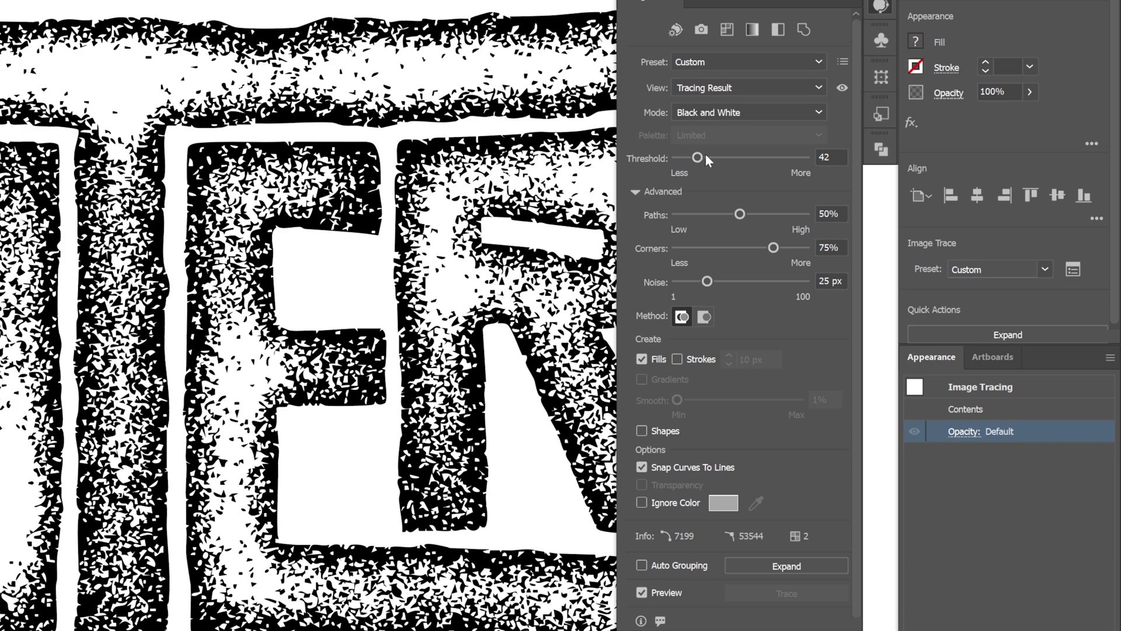
pyautogui.click(727, 158)
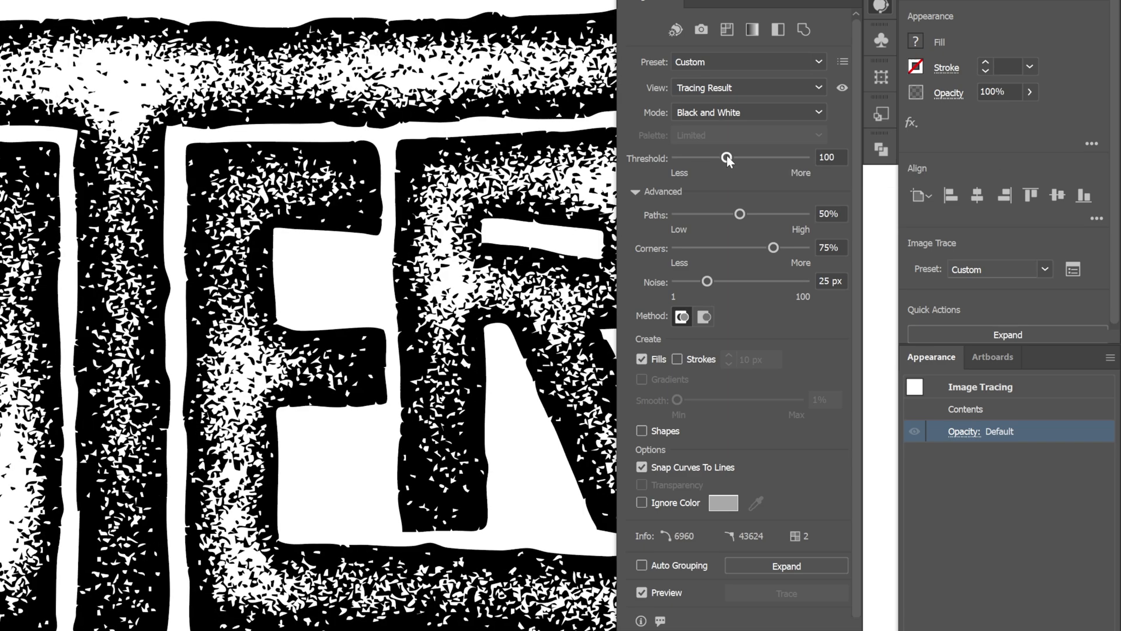
pyautogui.moveTo(729, 156); pyautogui.dragTo(770, 159)
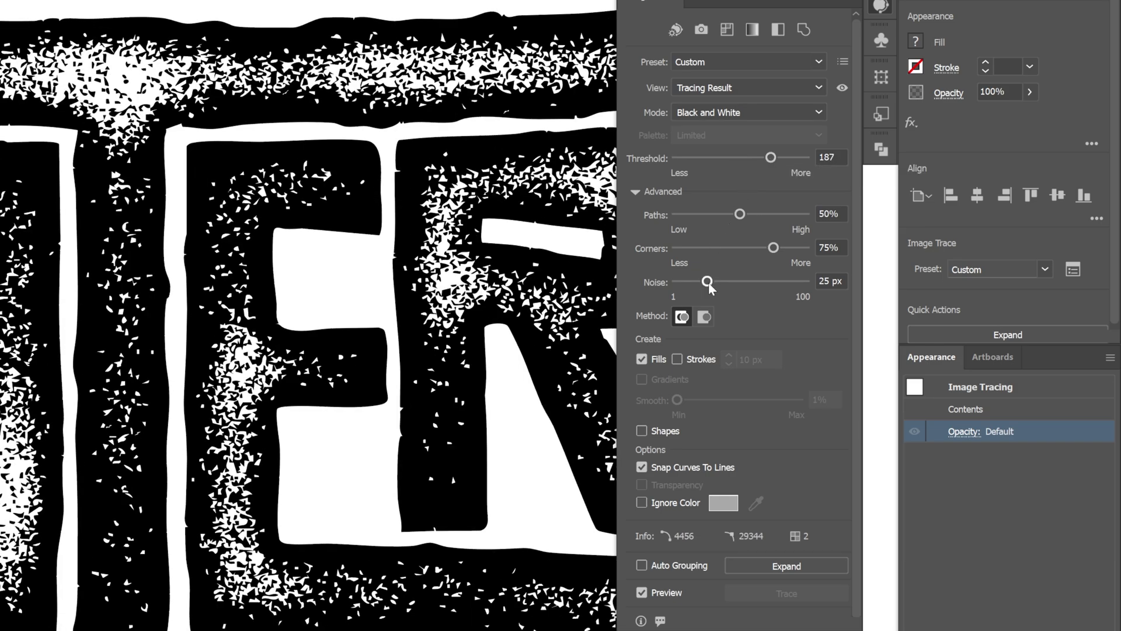
pyautogui.moveTo(708, 282); pyautogui.dragTo(698, 283)
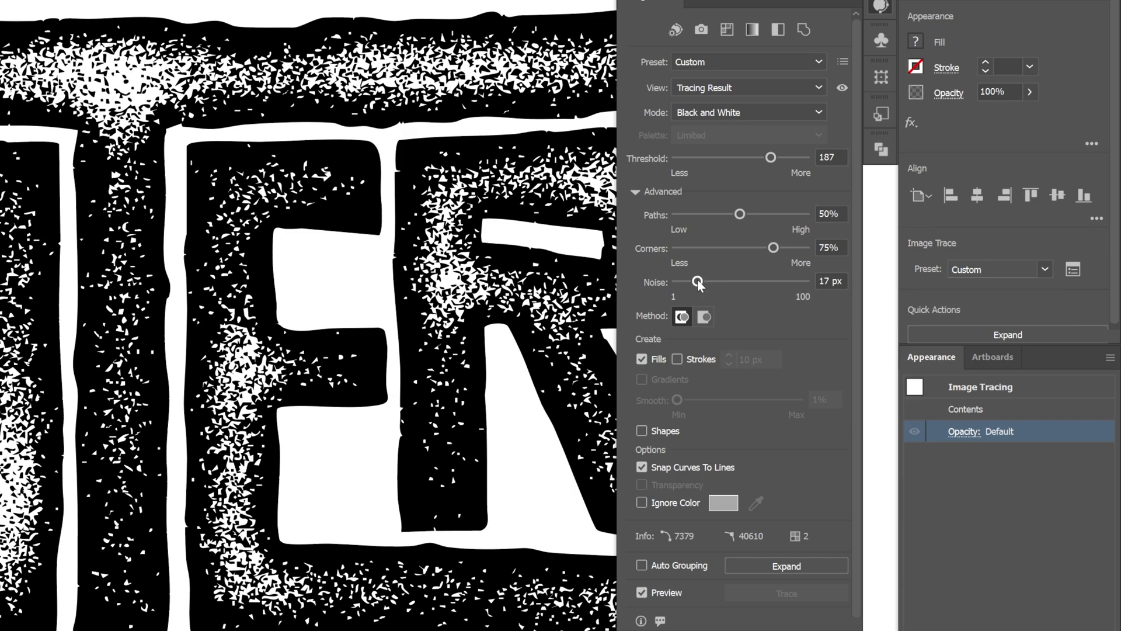
pyautogui.moveTo(697, 282); pyautogui.dragTo(695, 283)
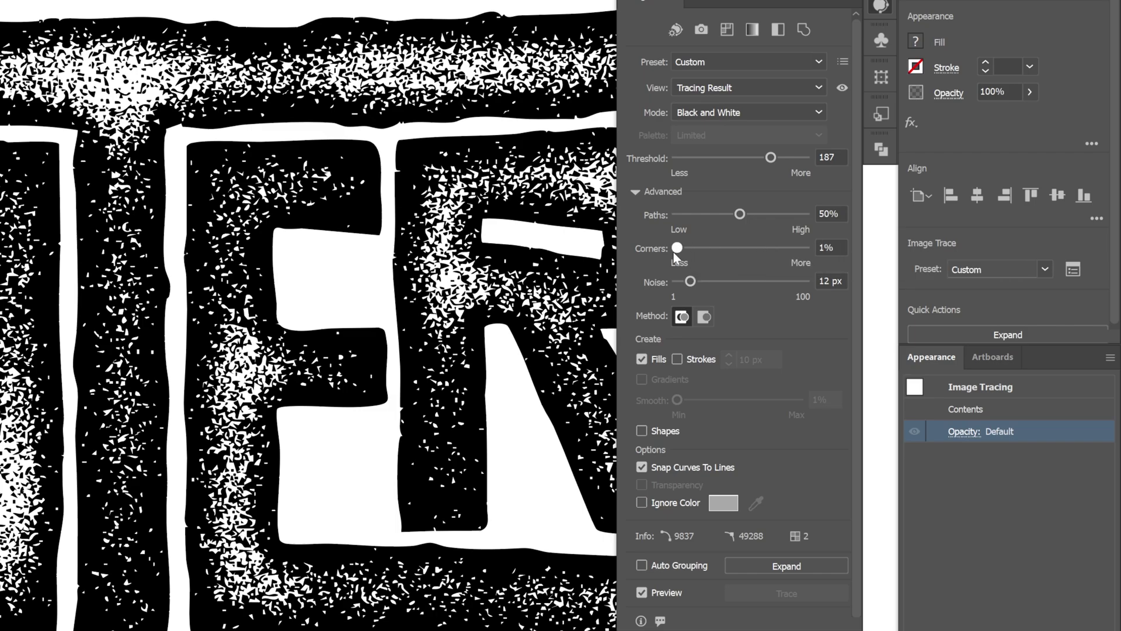
# - Drop corners to 0% and paths to 1%, ignore white, and expand the trace
pyautogui.moveTo(674, 252); pyautogui.dragTo(668, 253)
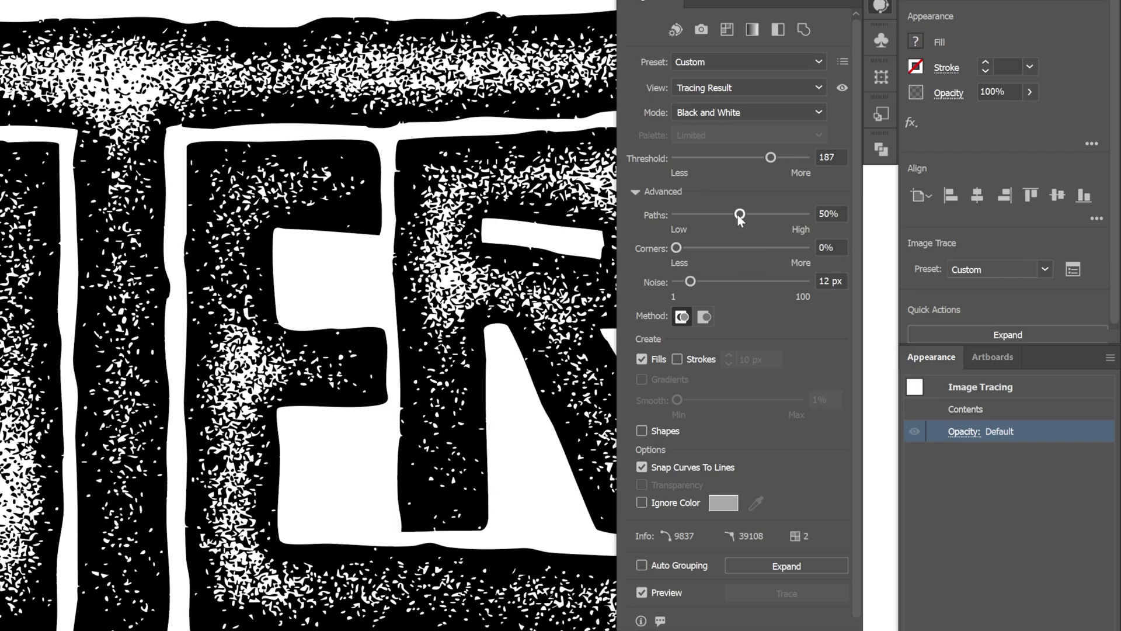
pyautogui.moveTo(739, 214); pyautogui.dragTo(643, 215)
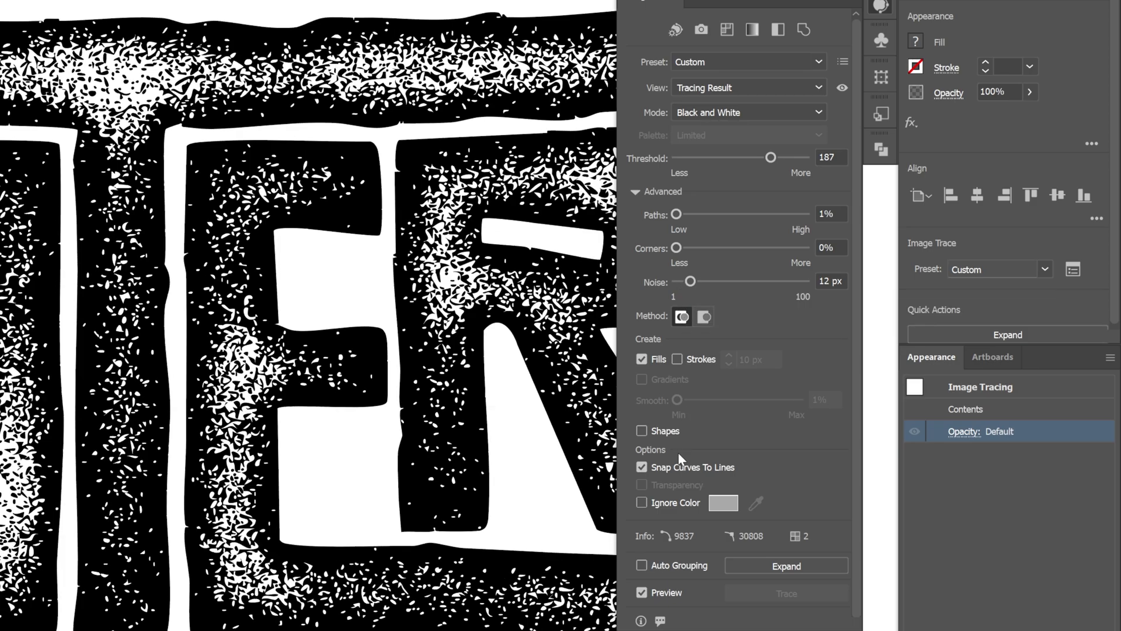
pyautogui.click(642, 502)
pyautogui.click(772, 564)
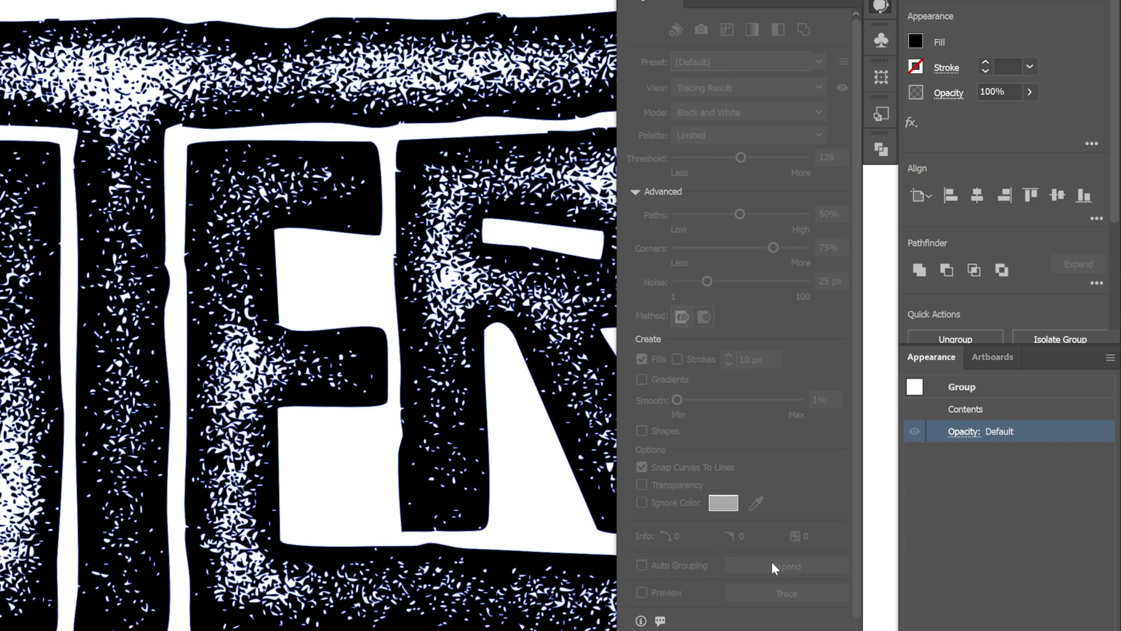